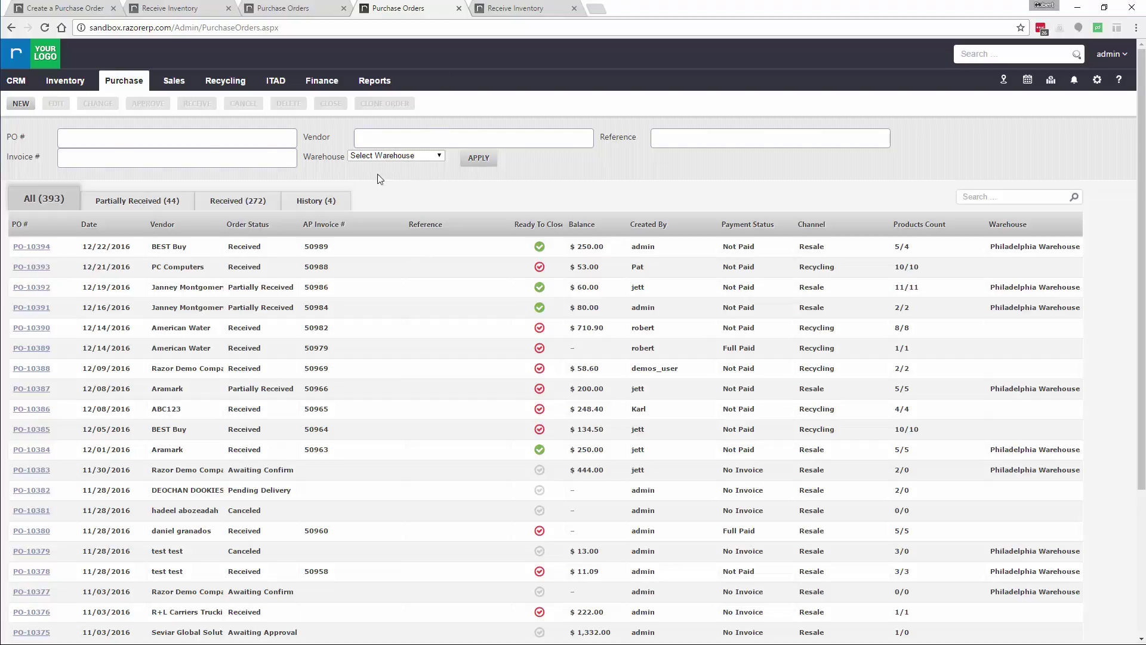
Start a new purchase order with Aramark as the vendor and Freight as the shipping provider
left_click(21, 103)
left_click(334, 212)
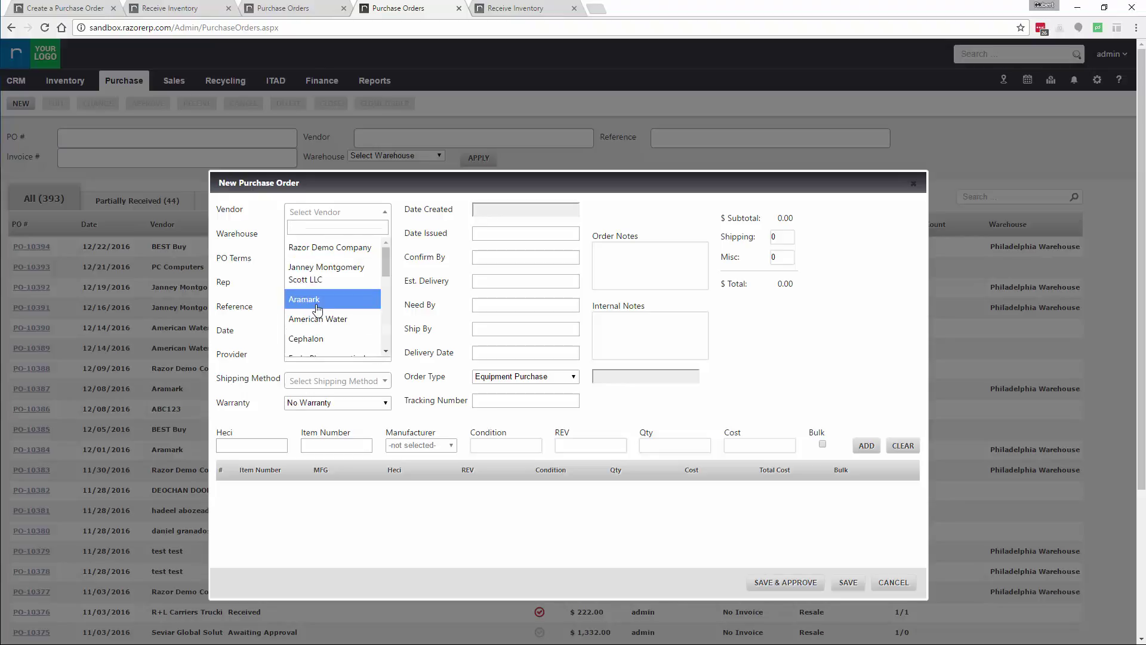
left_click(317, 300)
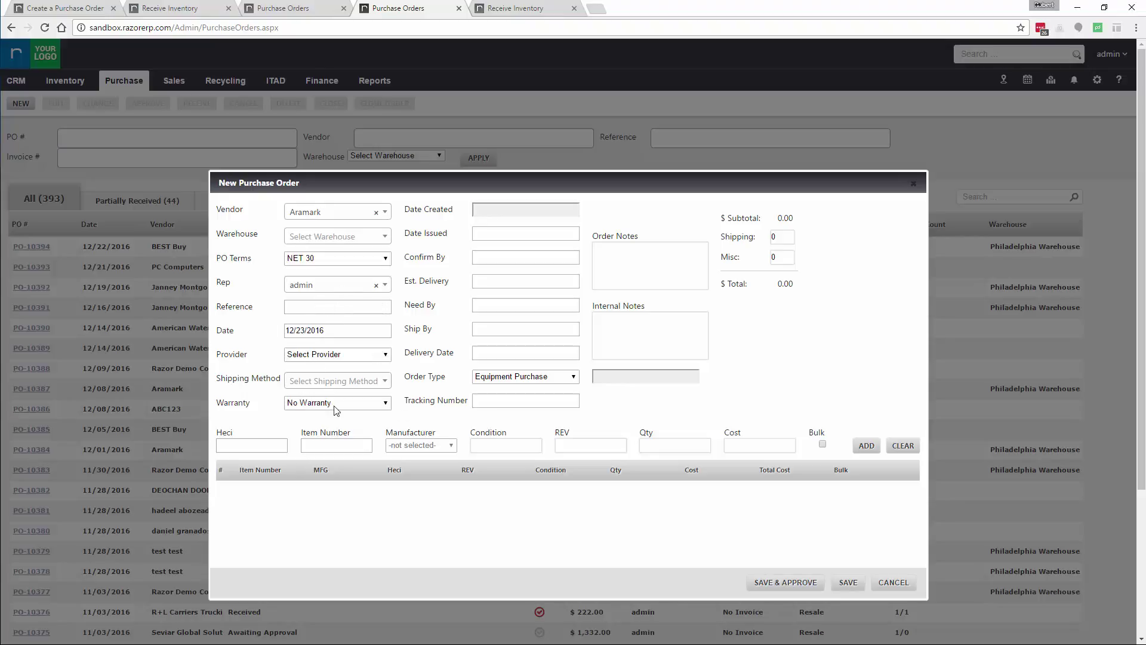
left_click(335, 354)
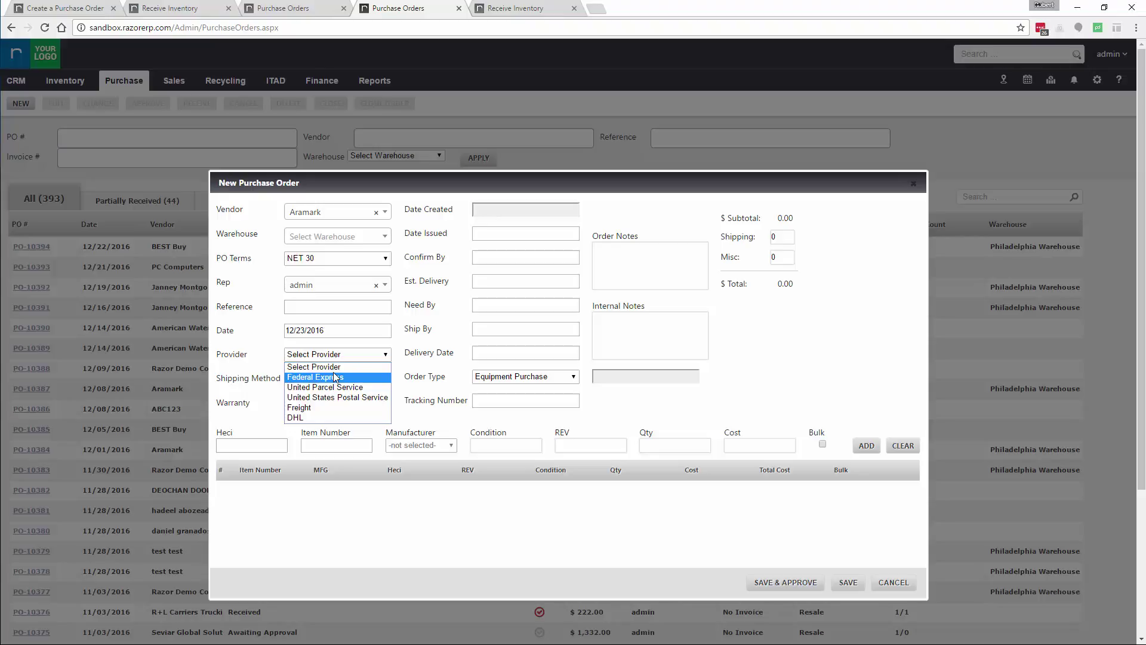
left_click(300, 410)
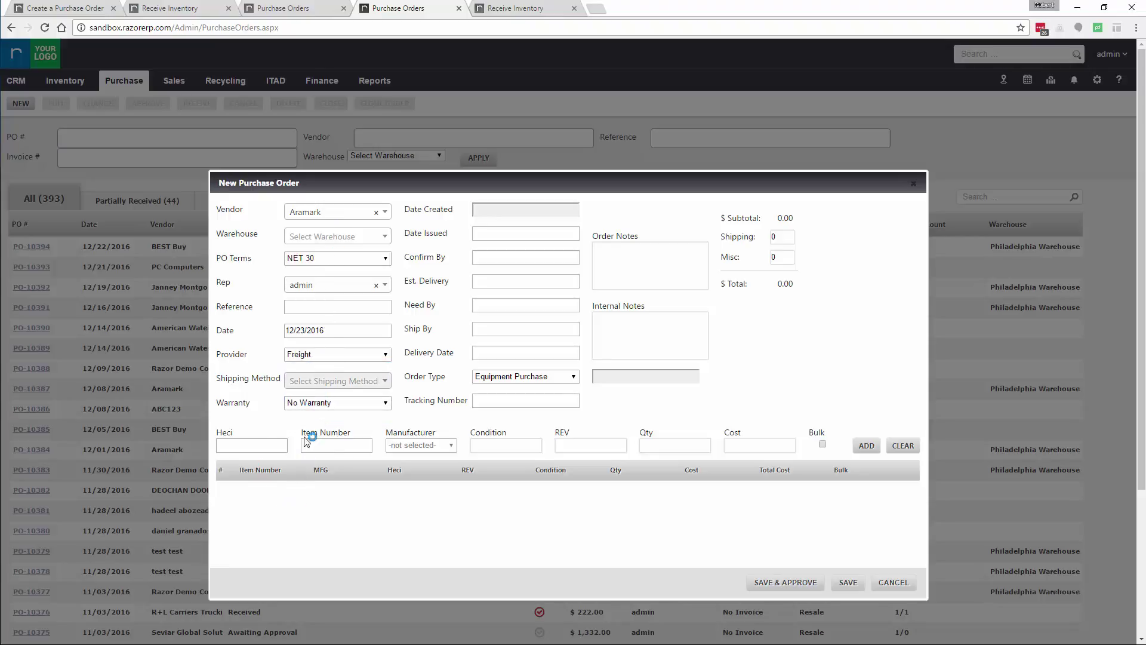
left_click(344, 447)
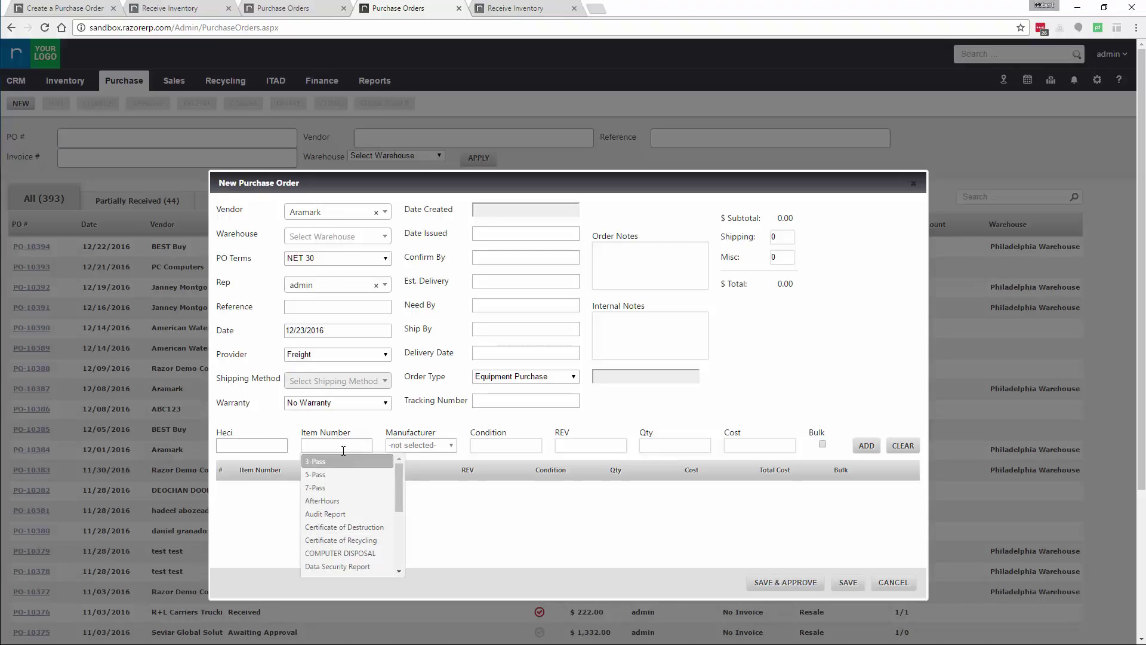
left_click(535, 490)
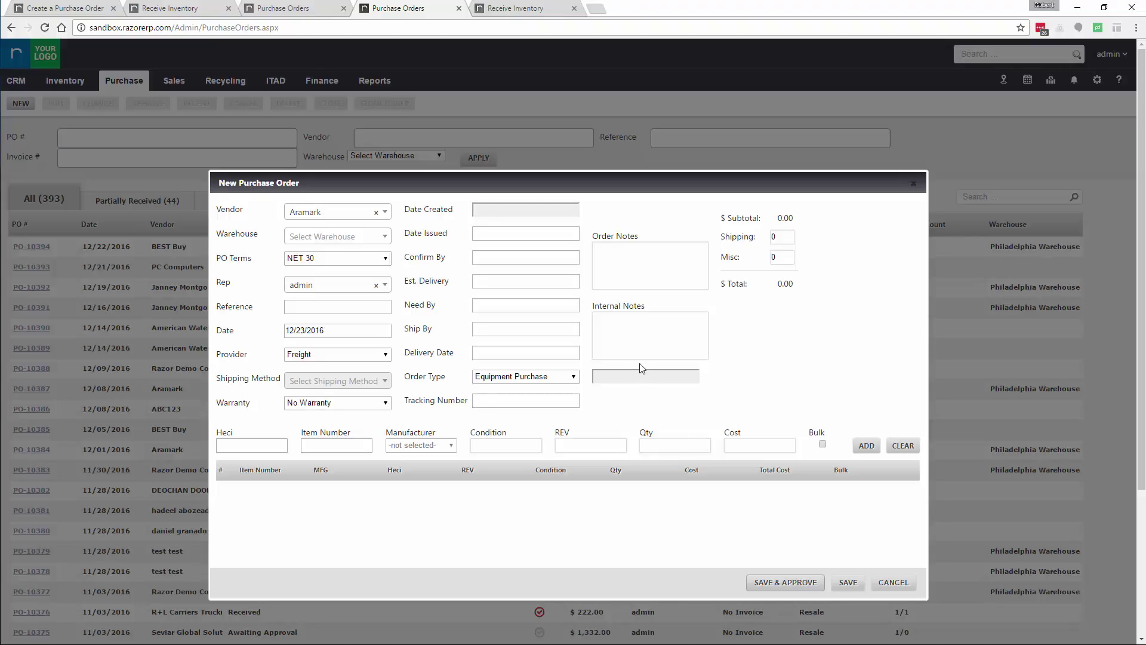
Enter $1000.00 in the internal notes, and save and approve the purchase order
left_click(658, 323)
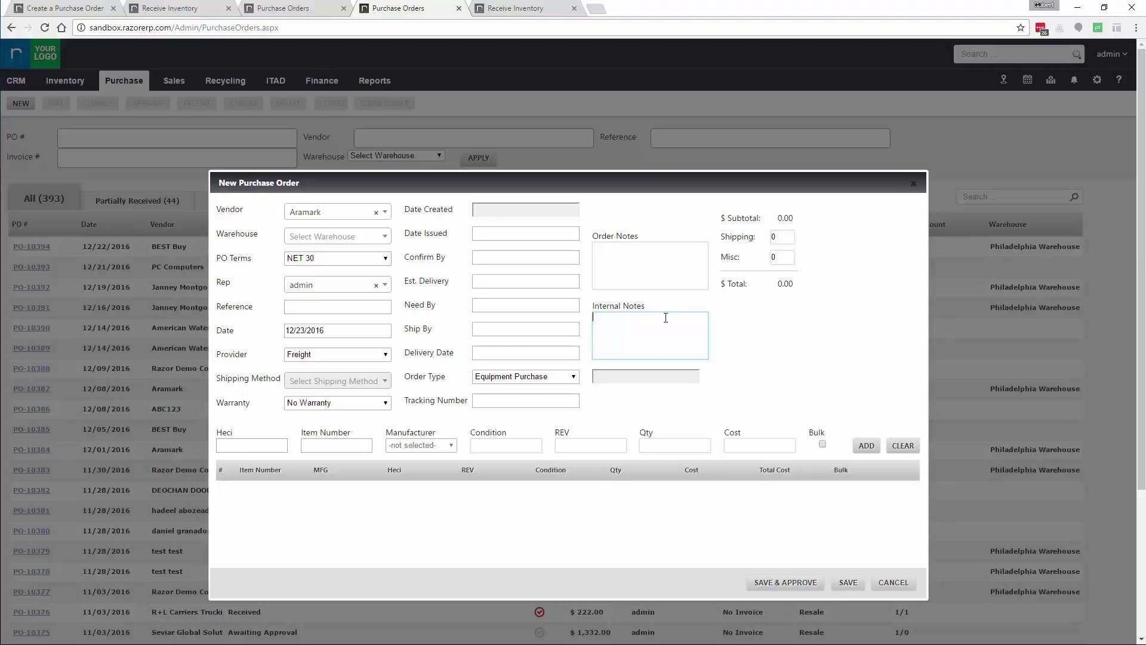
type("$1000.00")
left_click(846, 363)
left_click_drag(673, 344, 520, 329)
left_click(643, 345)
left_click(772, 588)
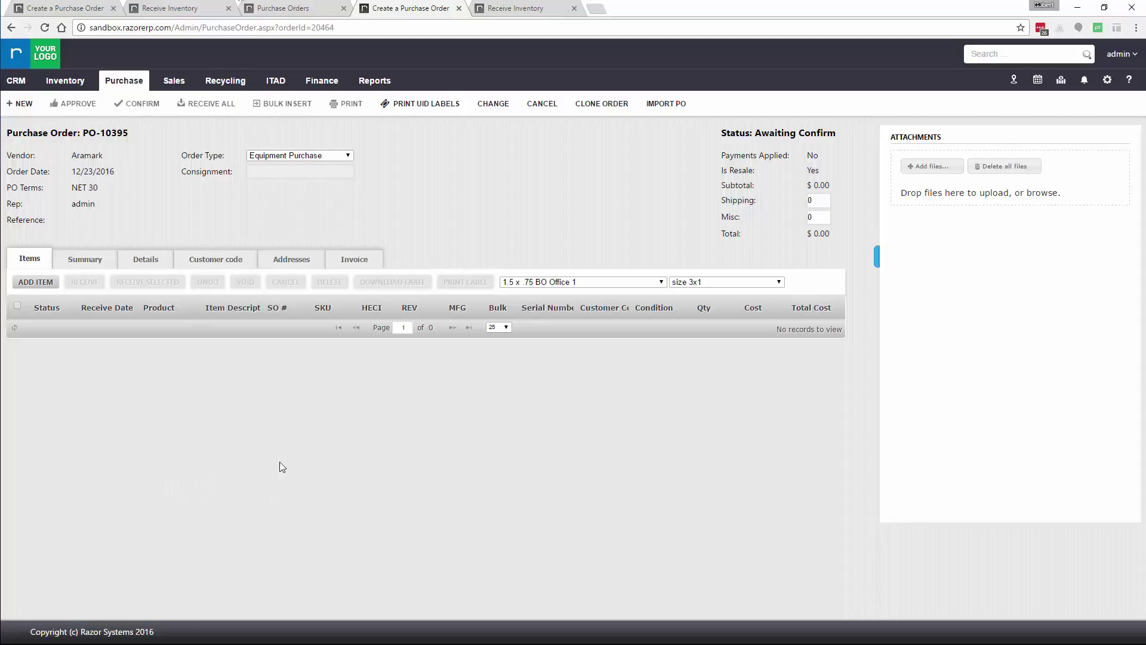
Copy the numeric part of the new purchase order's number from its heading
left_click_drag(82, 135, 121, 136)
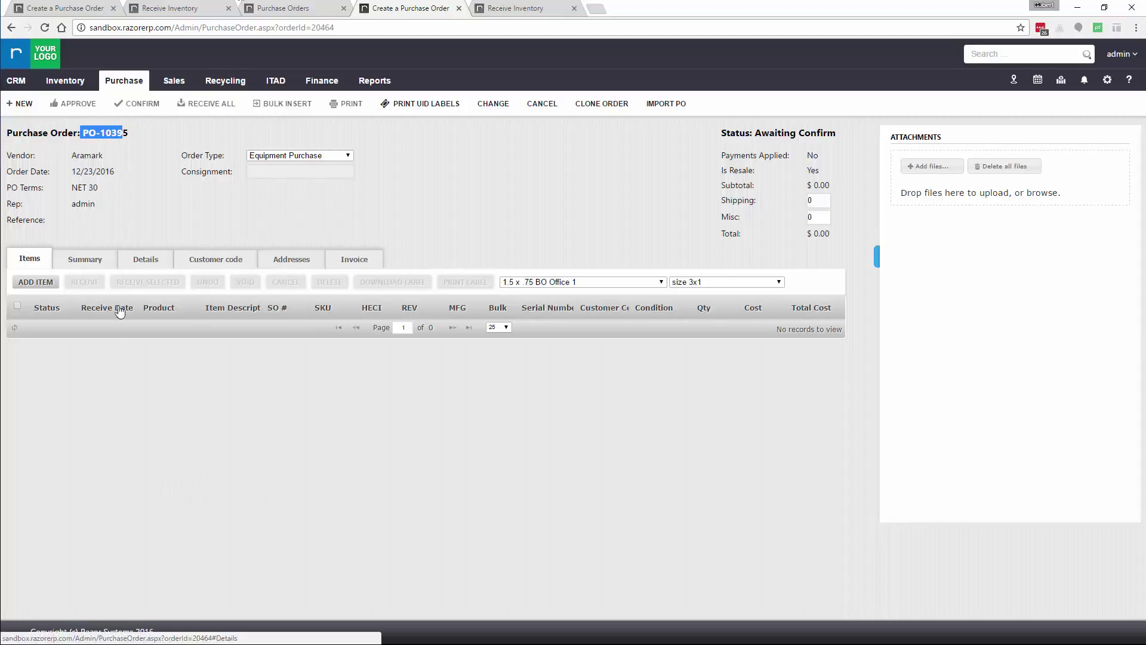
left_click(139, 355)
double_click(112, 133)
key("ctrl+c")
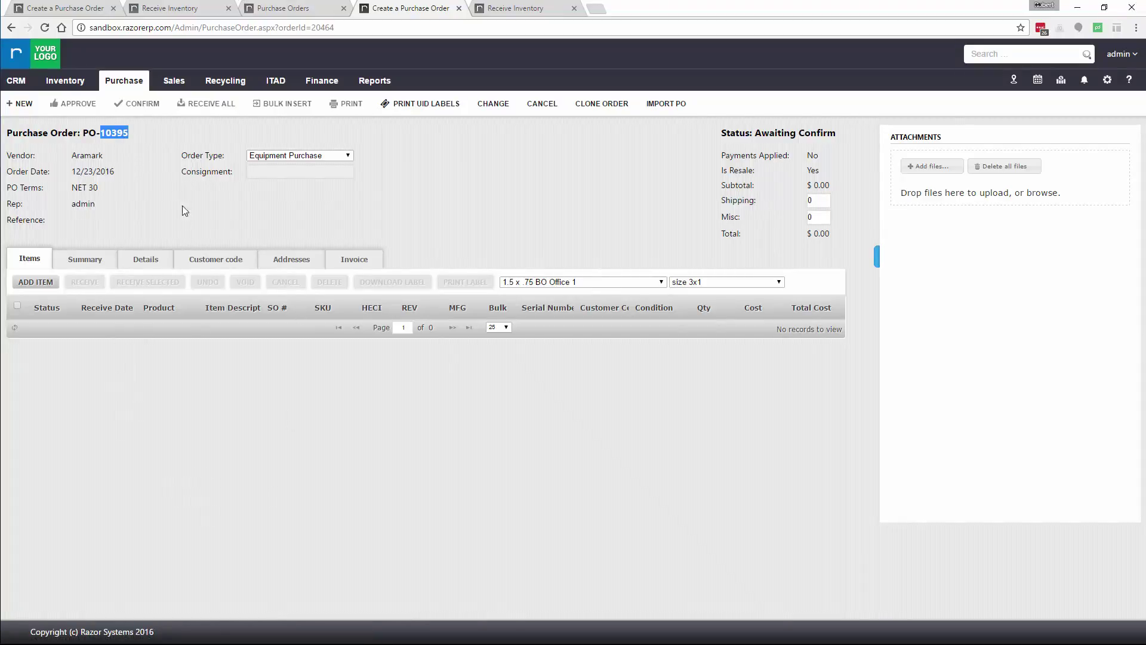
left_click(194, 206)
Open inventory receiving and select the Aramark purchase order using its copied number
mouse_move(69, 81)
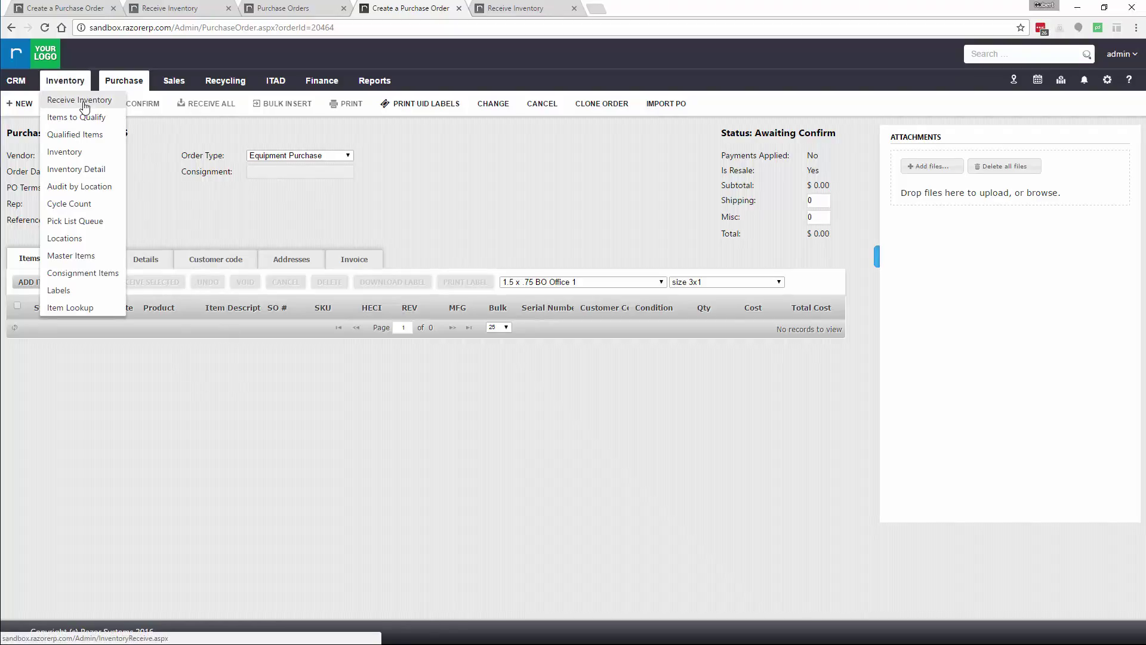
left_click(85, 106)
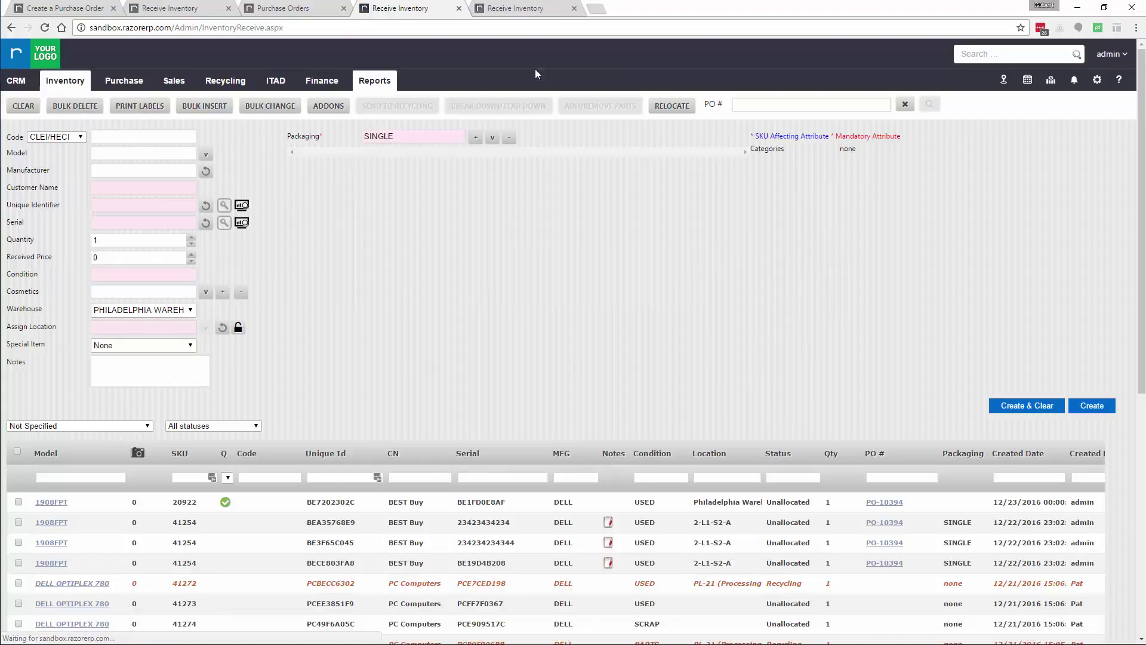
left_click(753, 105)
key("ctrl+v")
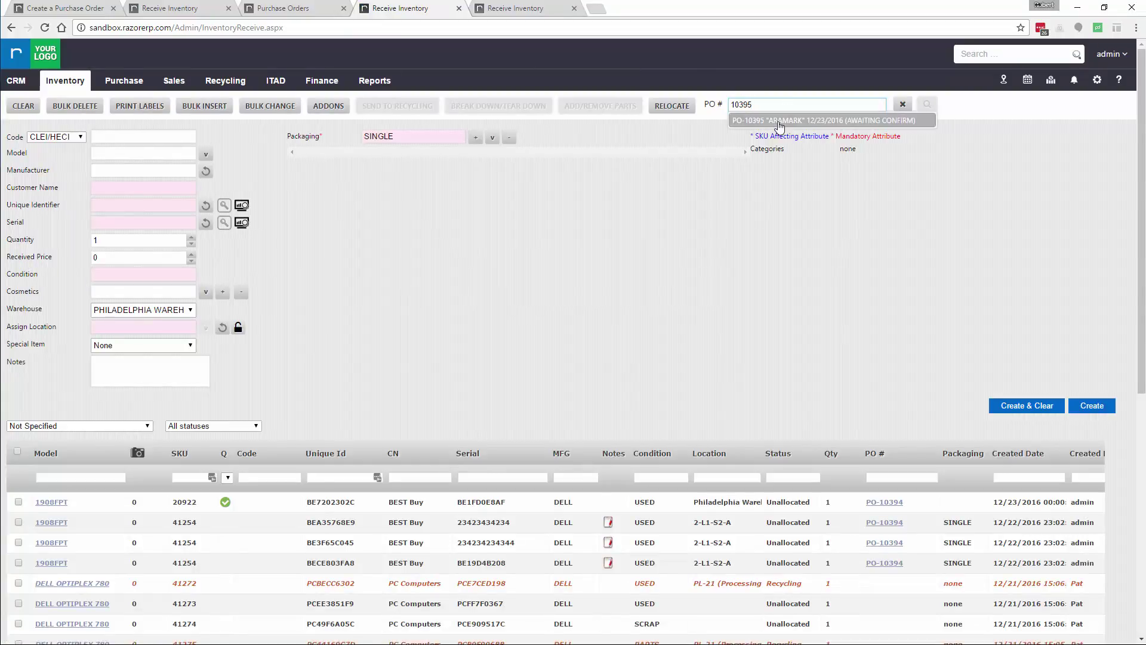
left_click(780, 121)
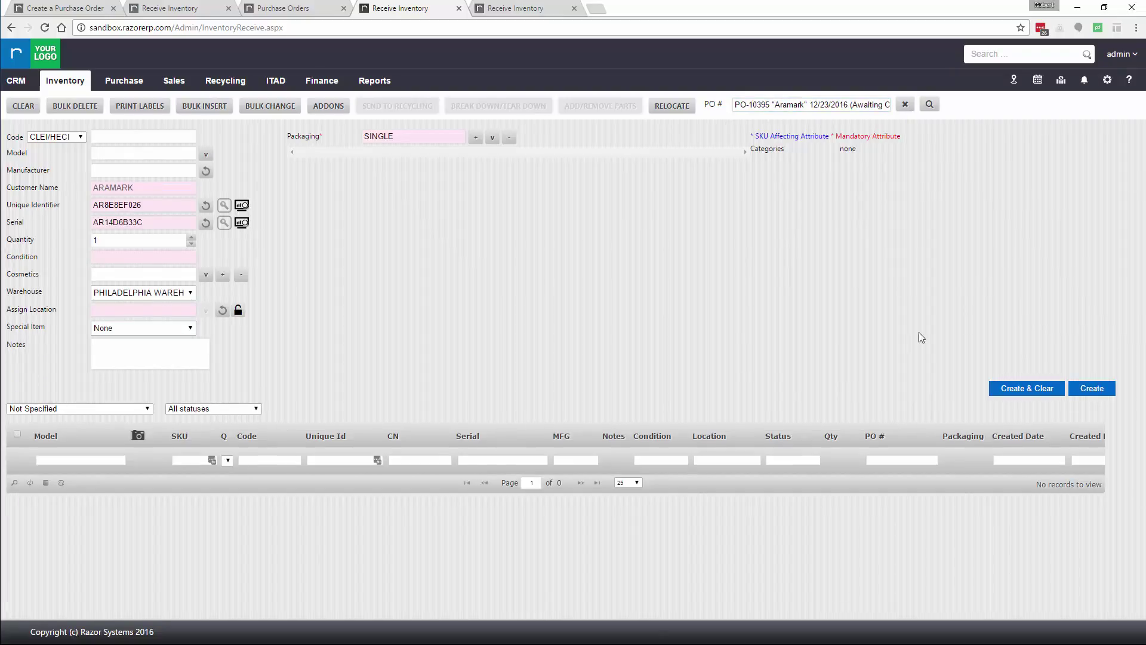
Choose 1908FPT as the model of the item being received
left_click(146, 155)
type("1908")
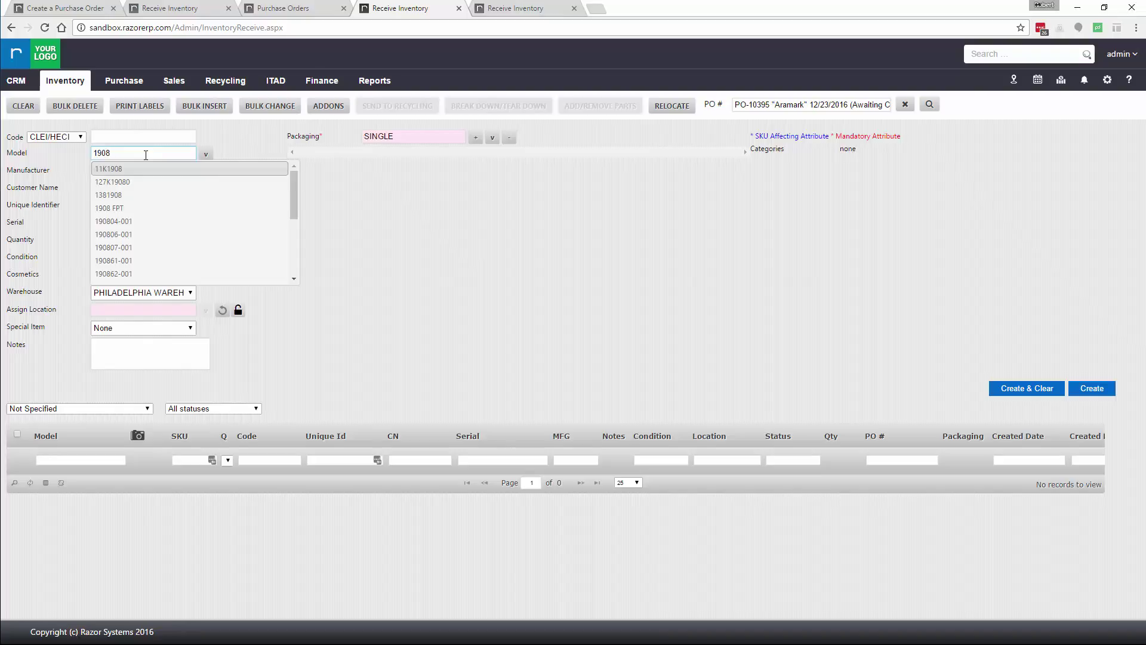
type("FPT")
left_click(154, 172)
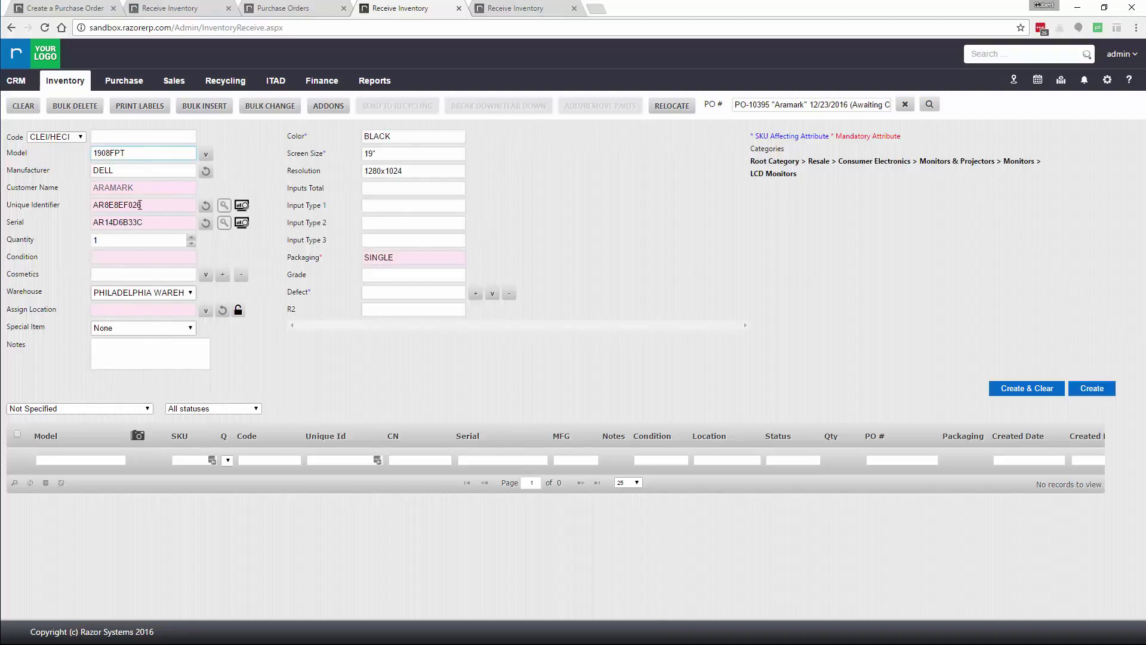
Set the item's condition to USED and assign it to location 2-L1-S1-A
left_click(168, 257)
left_click(164, 297)
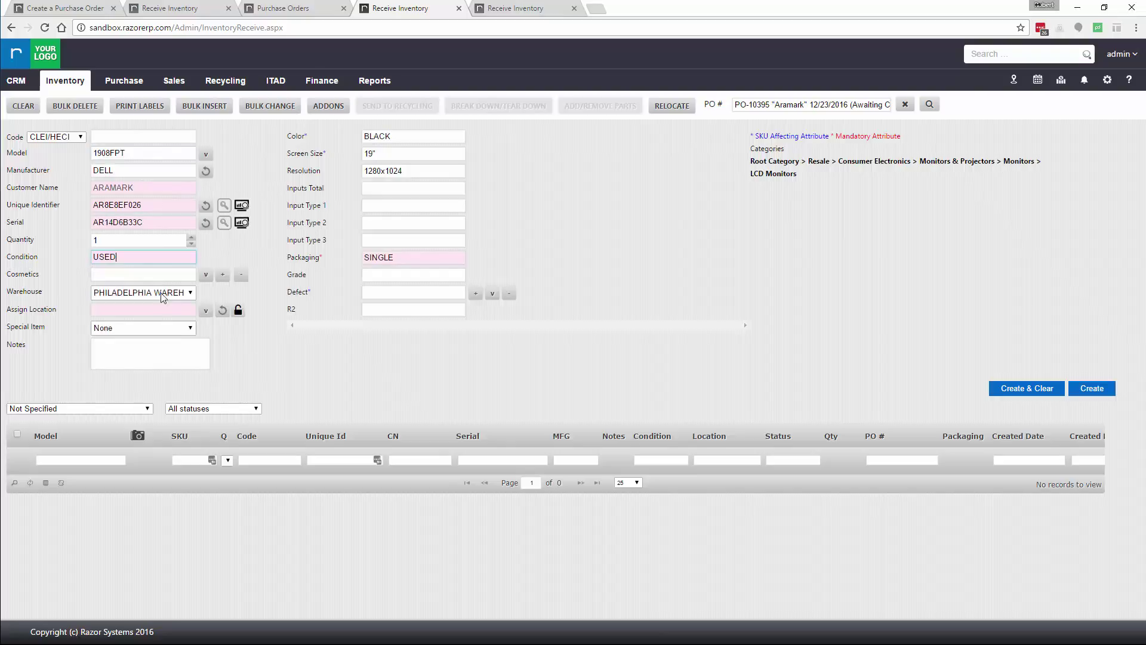
left_click(149, 309)
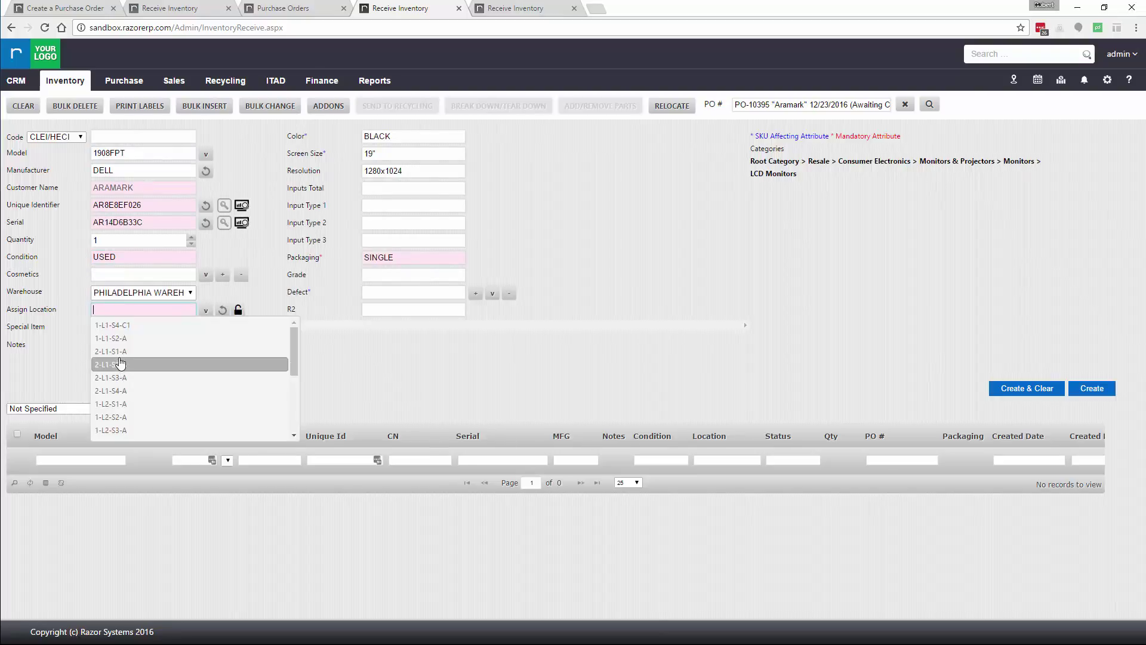
left_click(116, 352)
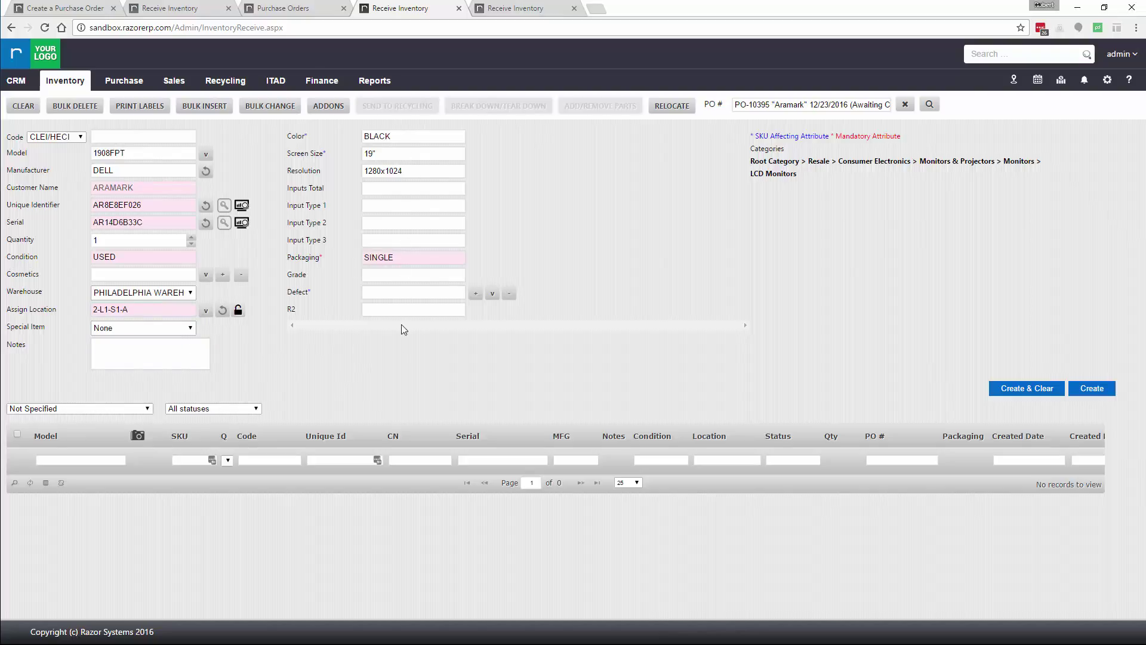
Set the monitor's grade to A and create the inventory item without printing a label
left_click(405, 275)
left_click(401, 292)
left_click(1009, 395)
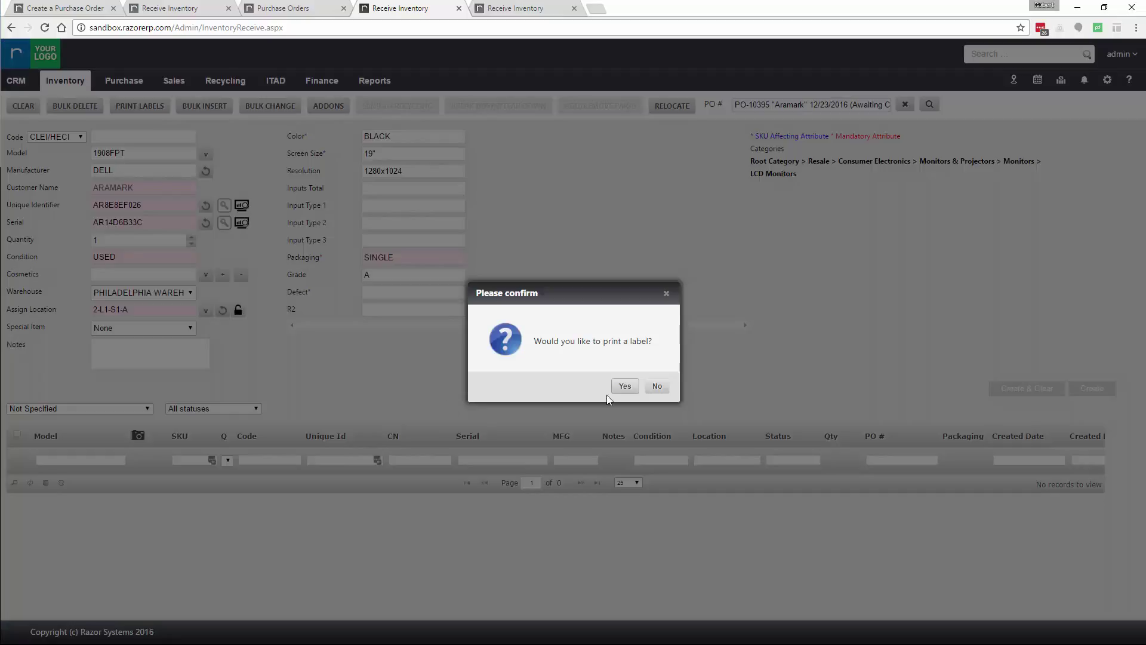
left_click(656, 388)
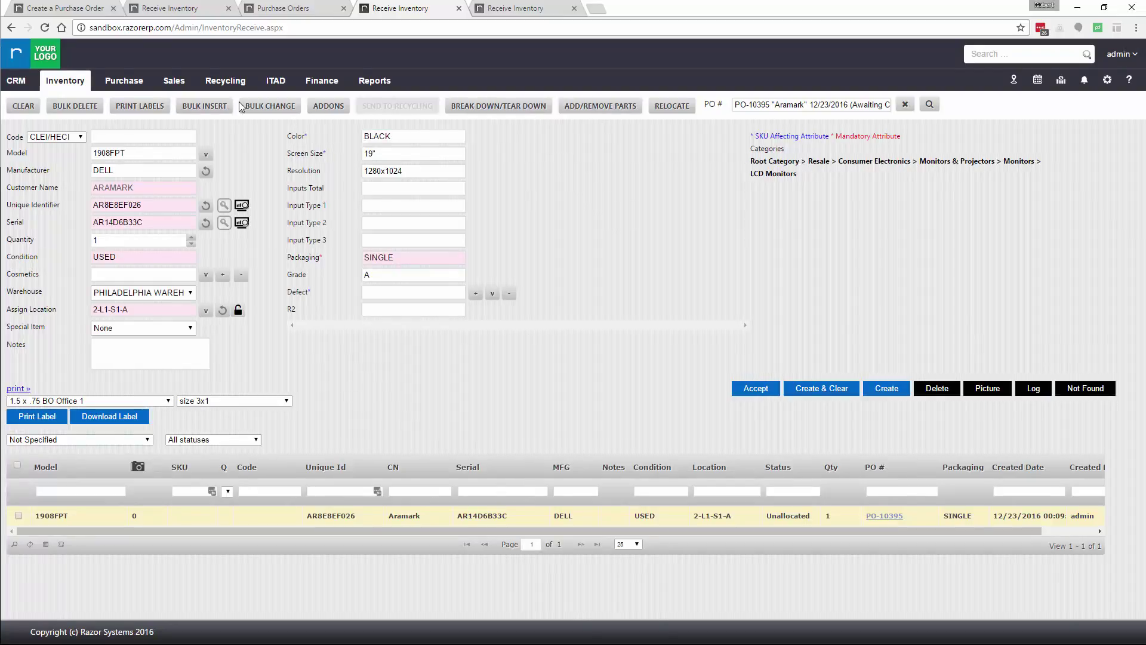
Bulk insert 3 more 1908FPT units with auto-generated unique IDs and serials, skipping the label printing
left_click(204, 107)
left_click(507, 266)
key("BackSpace")
type("3")
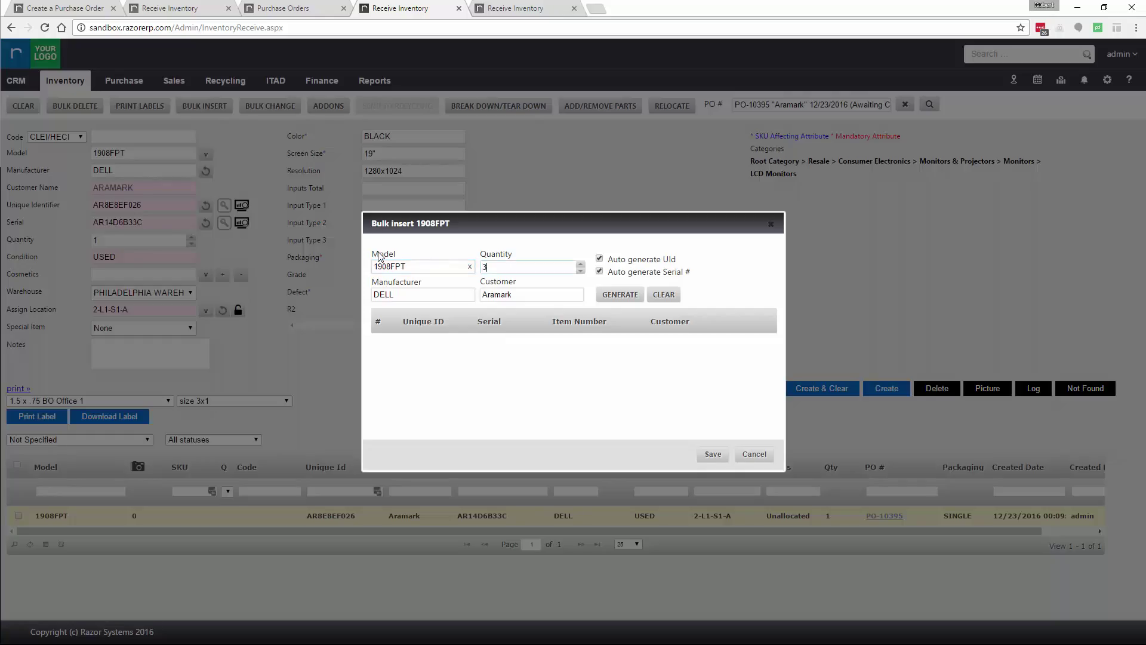
left_click(620, 294)
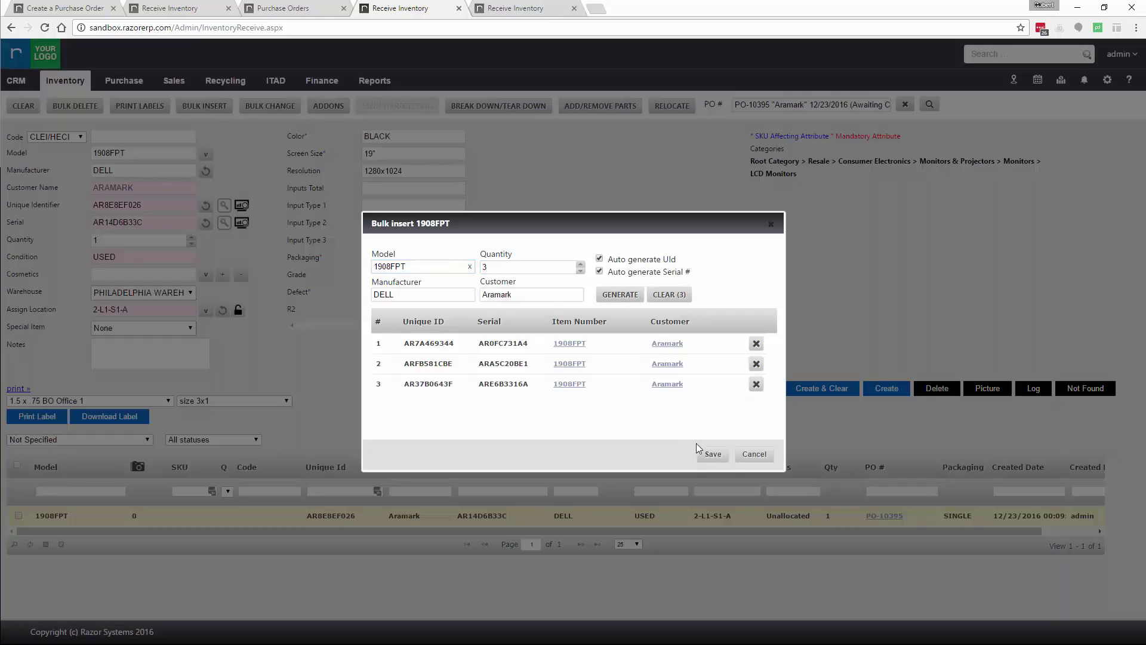
left_click(713, 453)
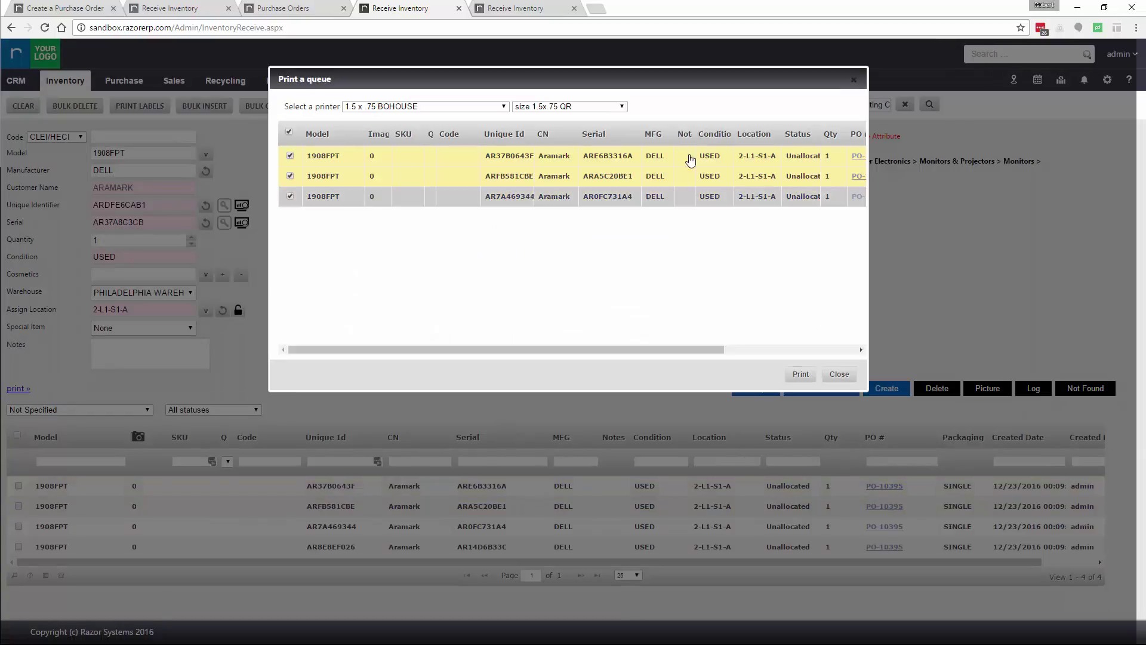
left_click(838, 373)
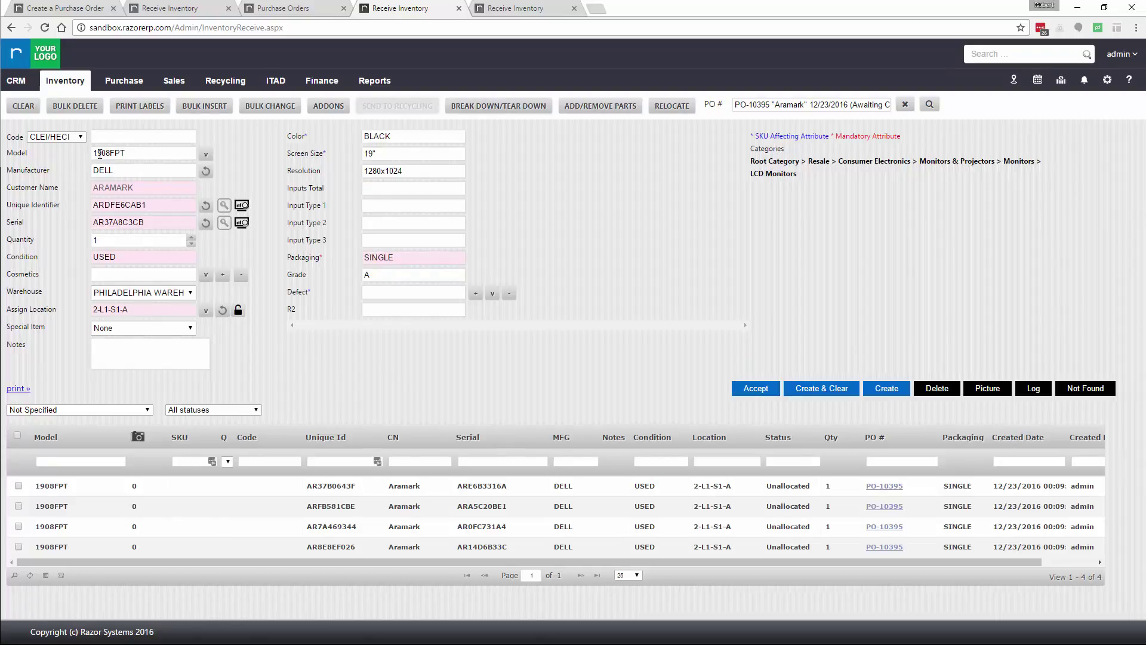
Clear the receiving form for a new LATITUDE E6420 item and assign it to location 2-L1-S2-A
left_click(22, 110)
left_click(126, 153)
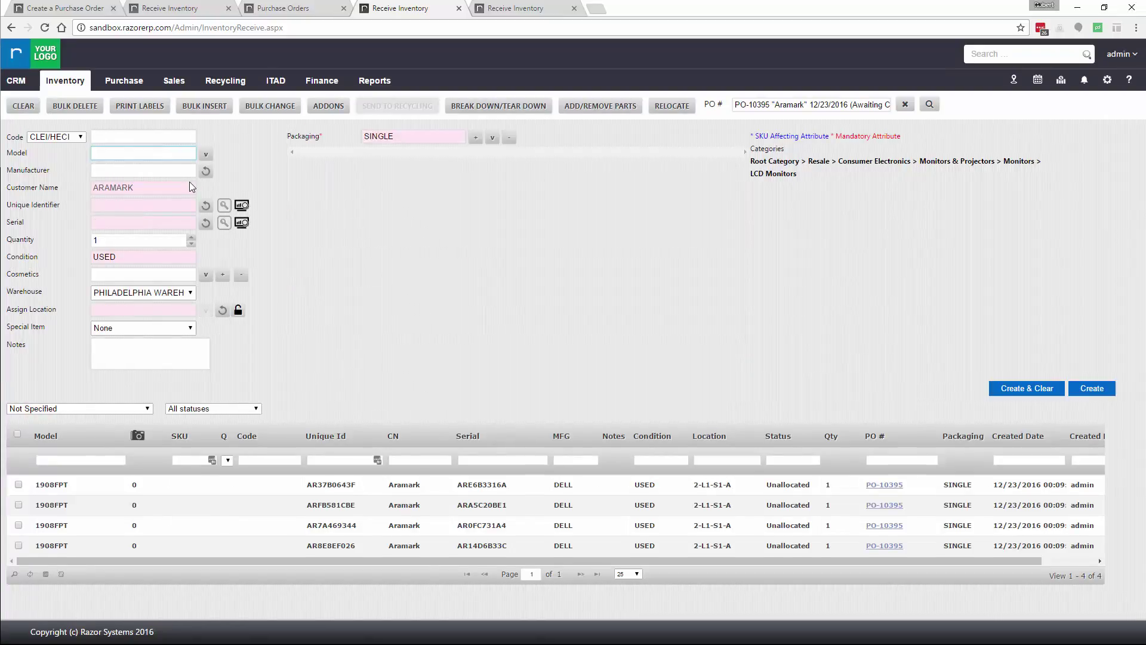
type("E6420")
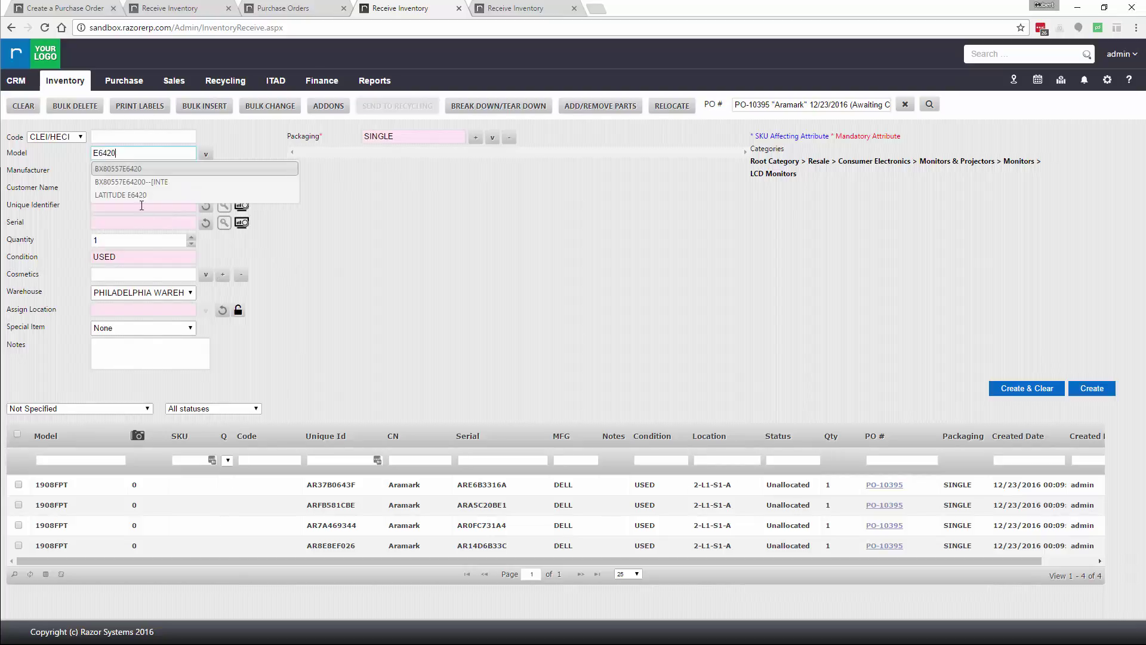
left_click(141, 199)
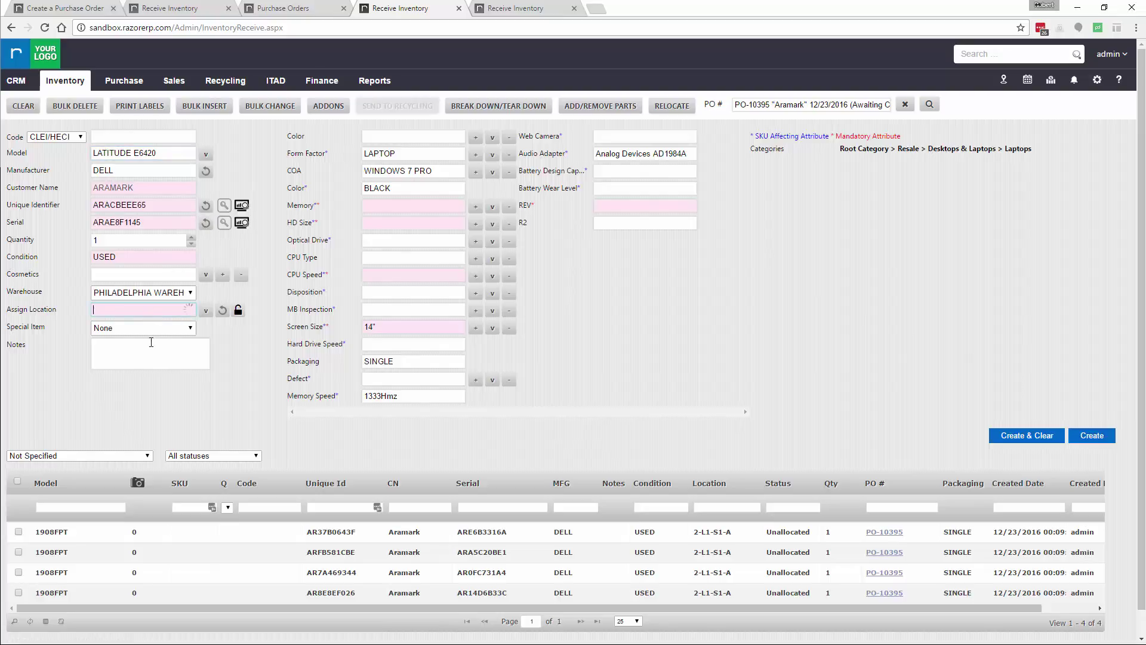
left_click(147, 309)
left_click(151, 364)
Set the laptop's memory attribute to 8GB
left_click(413, 205)
type("8")
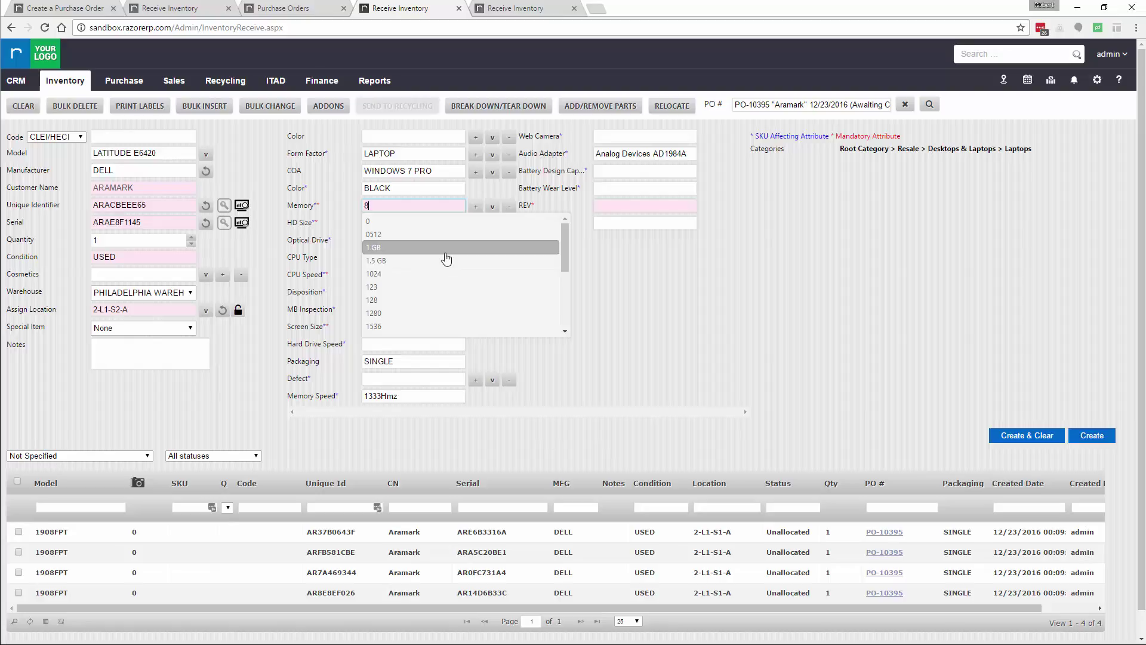
type("gb")
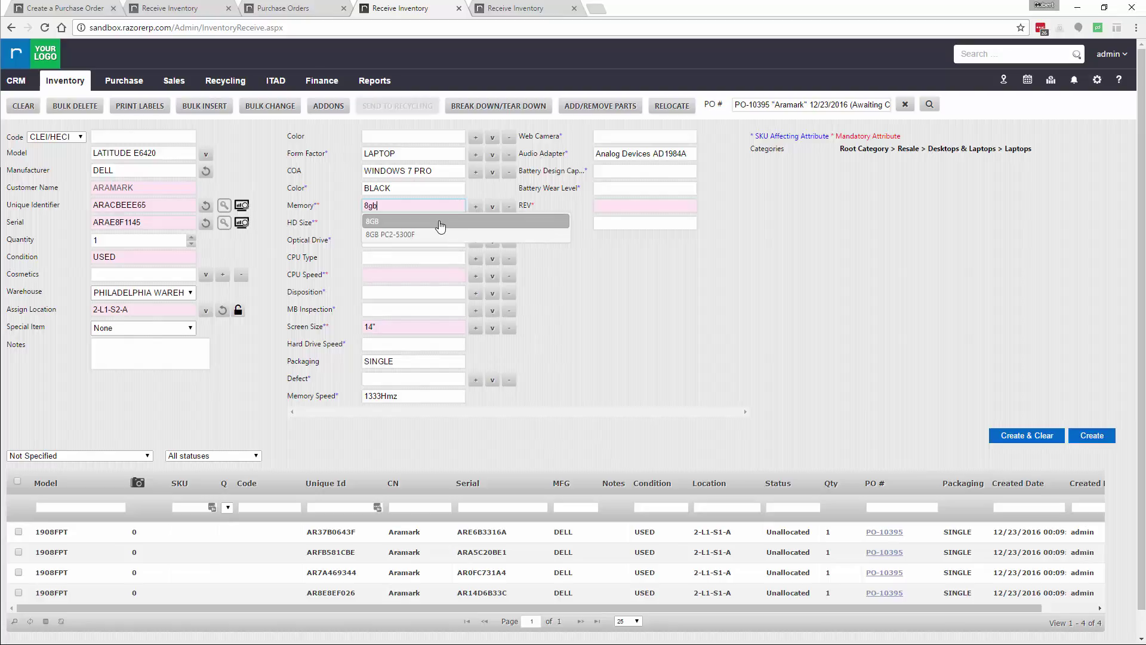
left_click(438, 223)
Set the laptop's HD size attribute to 1 TB
left_click(433, 223)
type("250")
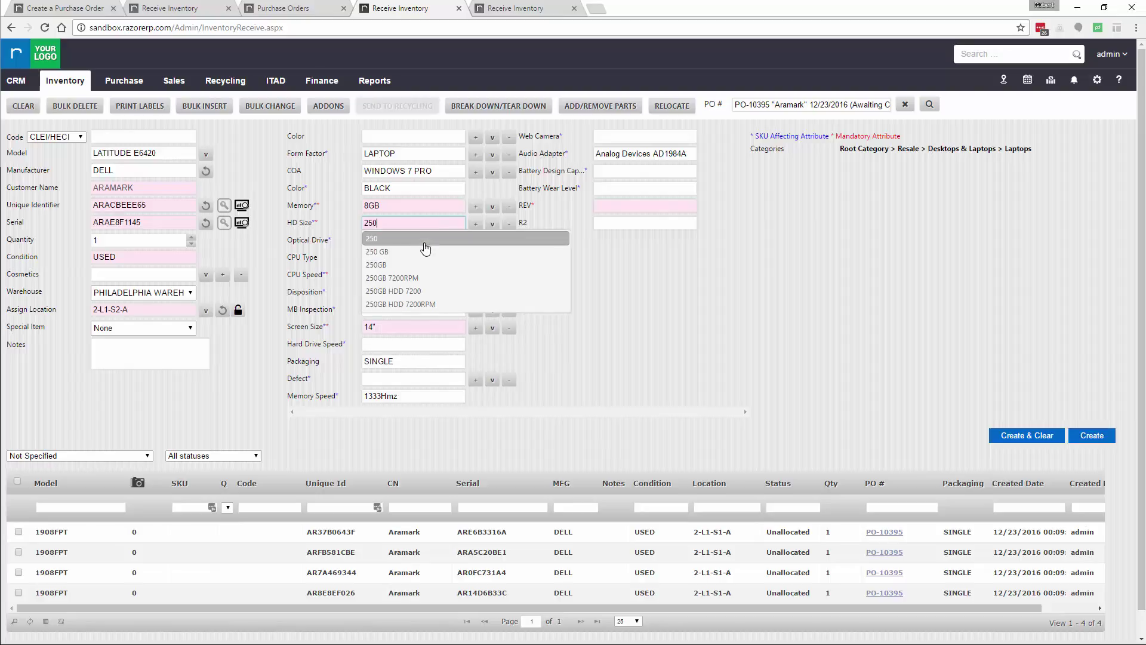
left_click(422, 230)
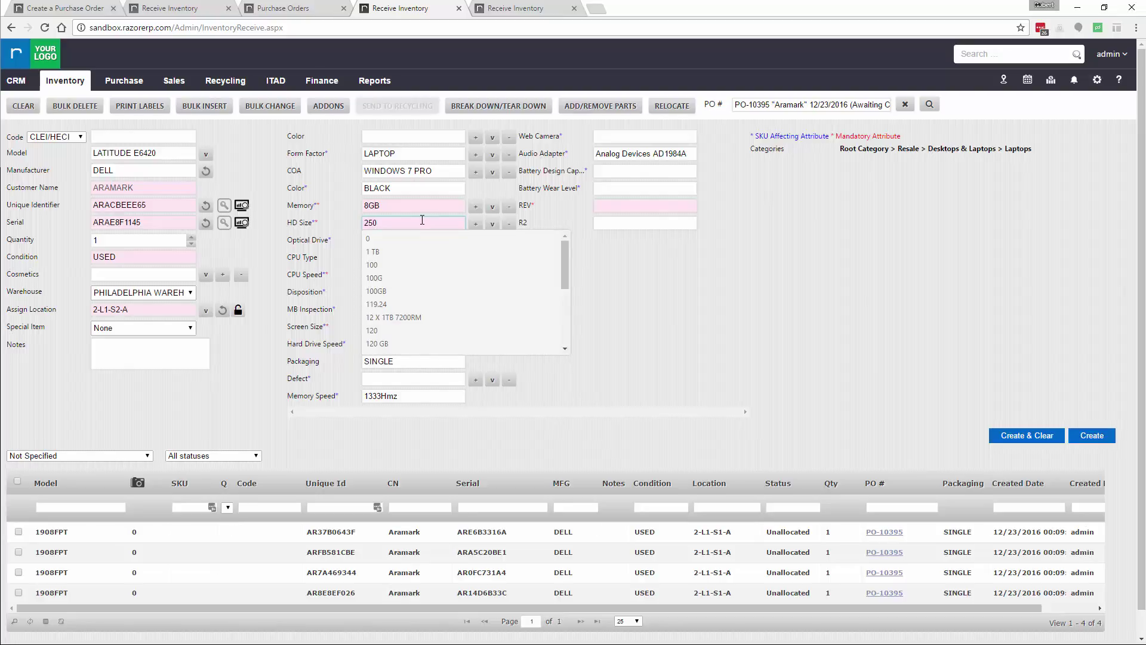
left_click_drag(380, 224, 353, 226)
left_click(394, 252)
Set the laptop's CPU speed attribute to 2.00 GHZ
left_click(397, 276)
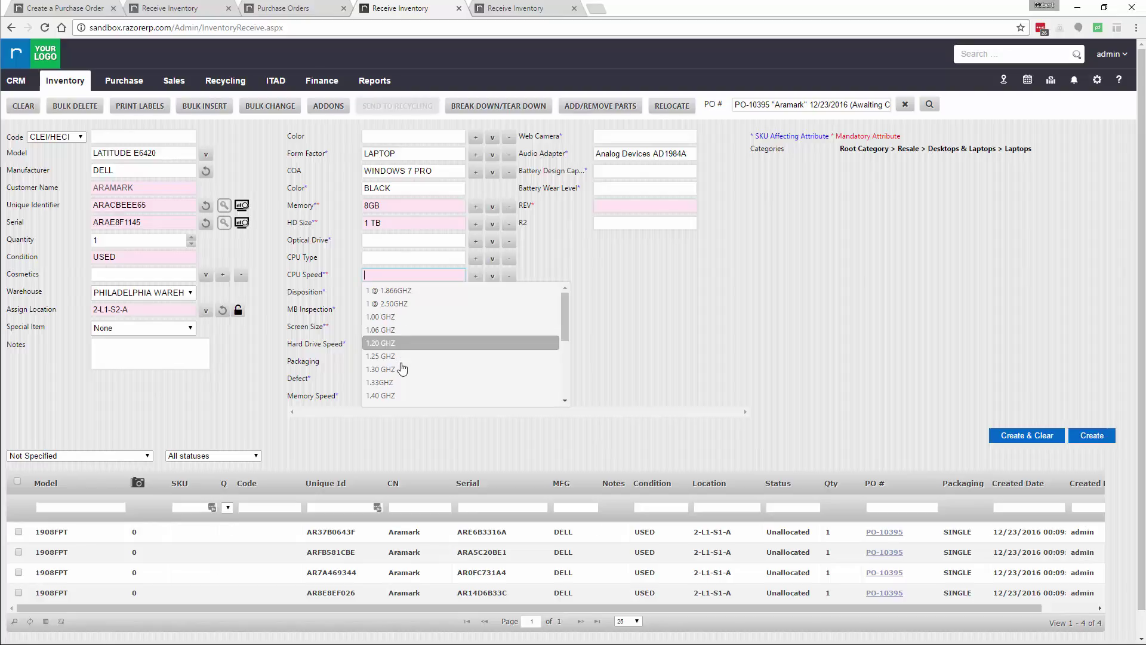
type("2.0")
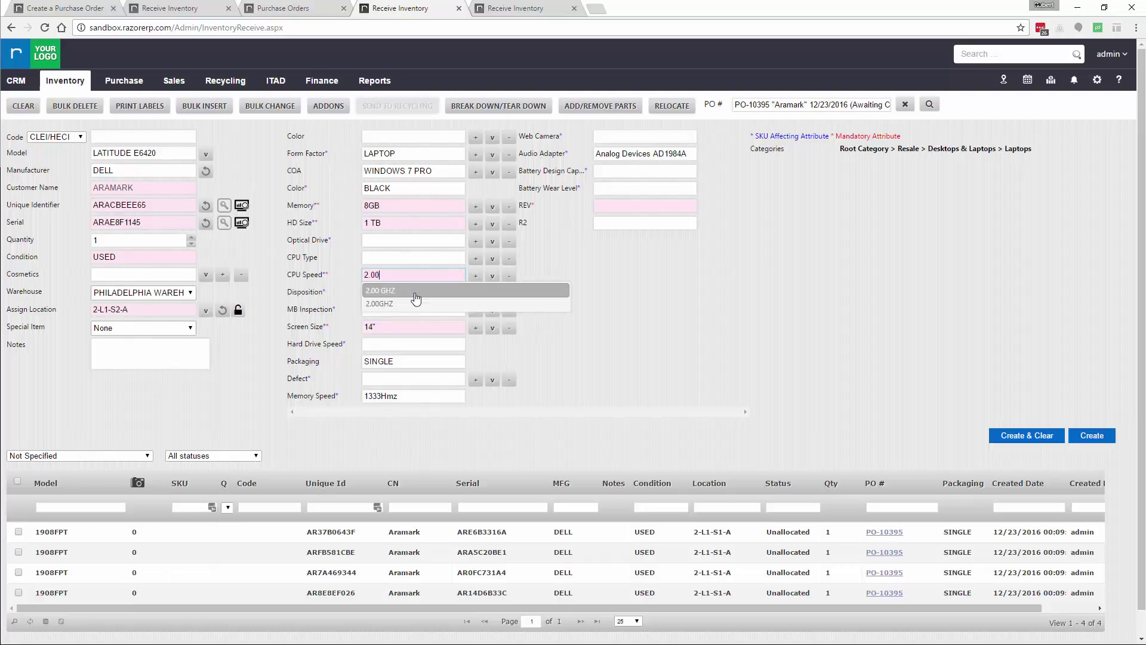
type("0")
left_click(416, 291)
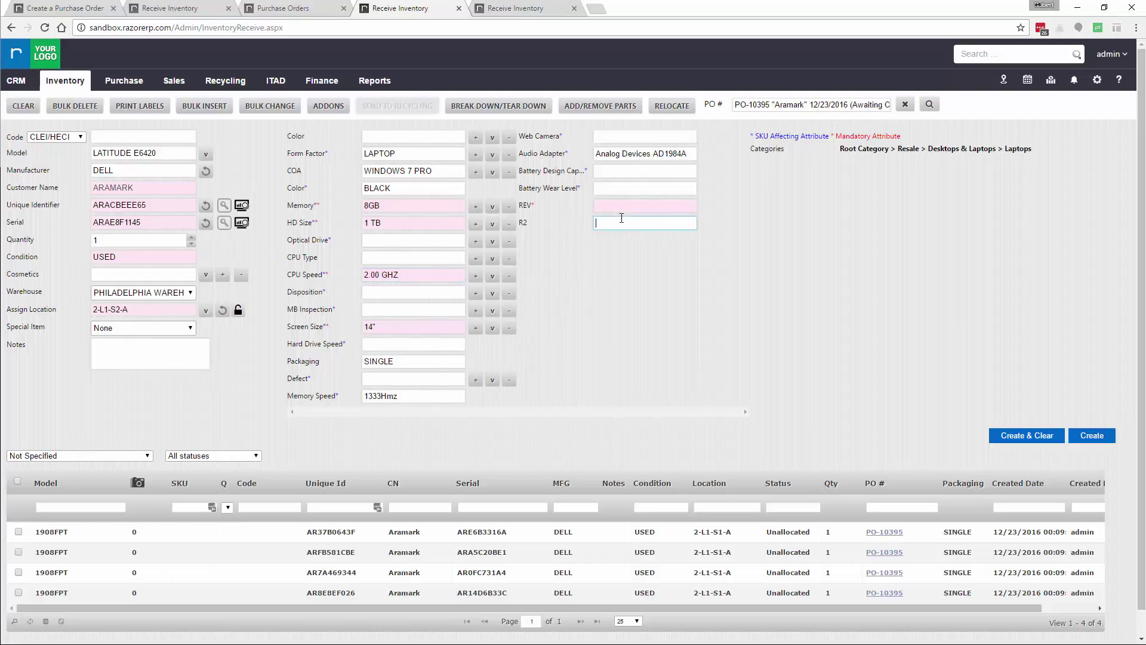
Set the laptop's REV attribute to 1 and create the inventory item without printing a label
left_click(621, 207)
type("1")
left_click(642, 237)
left_click(1039, 436)
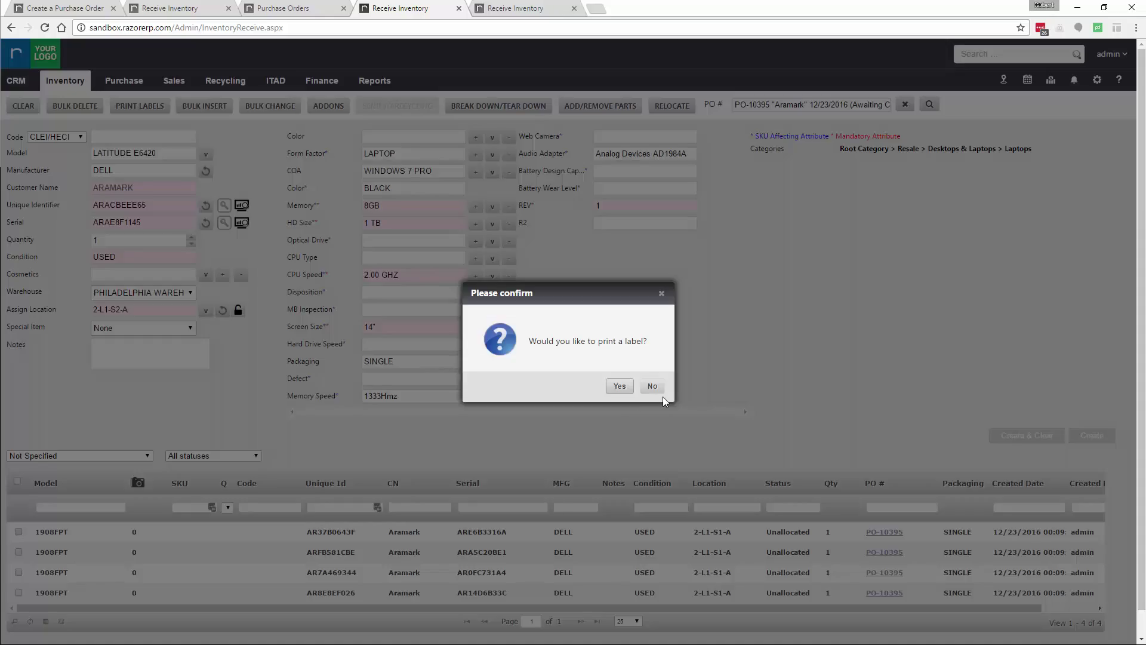
left_click(652, 386)
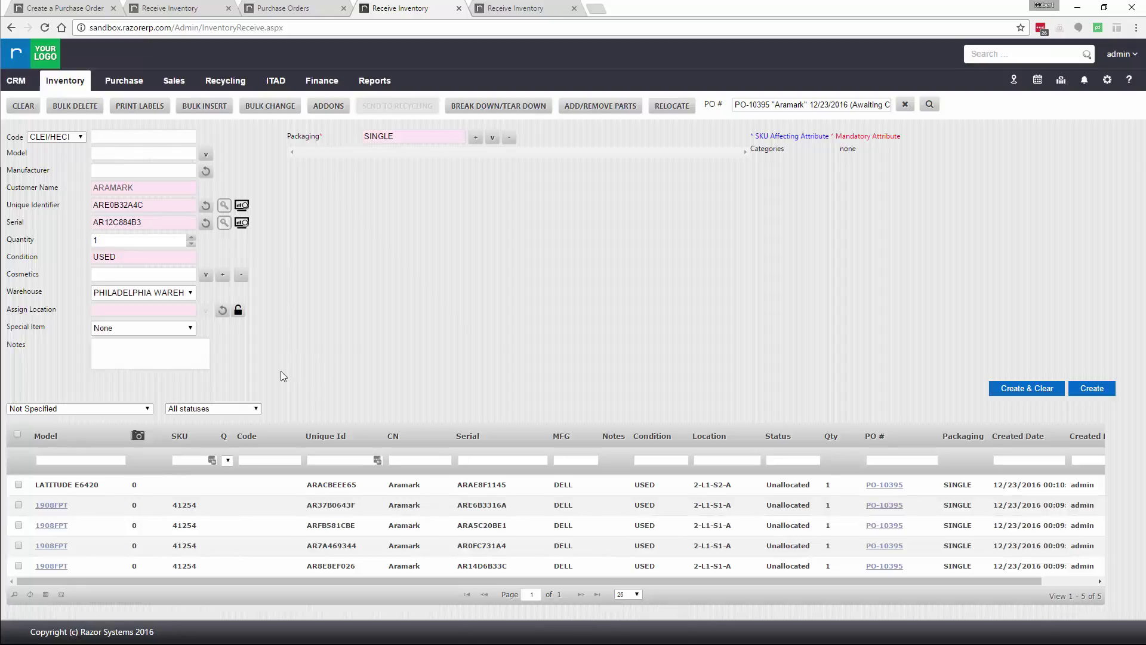
Receive a WD5000AAKB drive into location 1-L1-S2-A, creating the item without a label and clearing the form
left_click(115, 154)
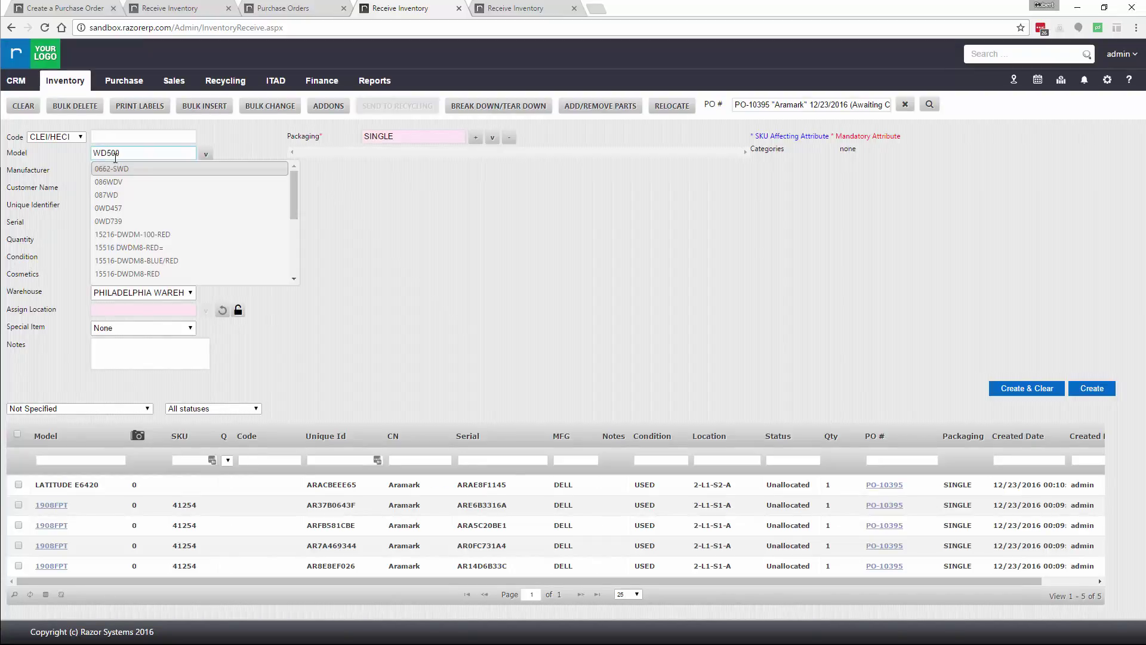
left_click(224, 186)
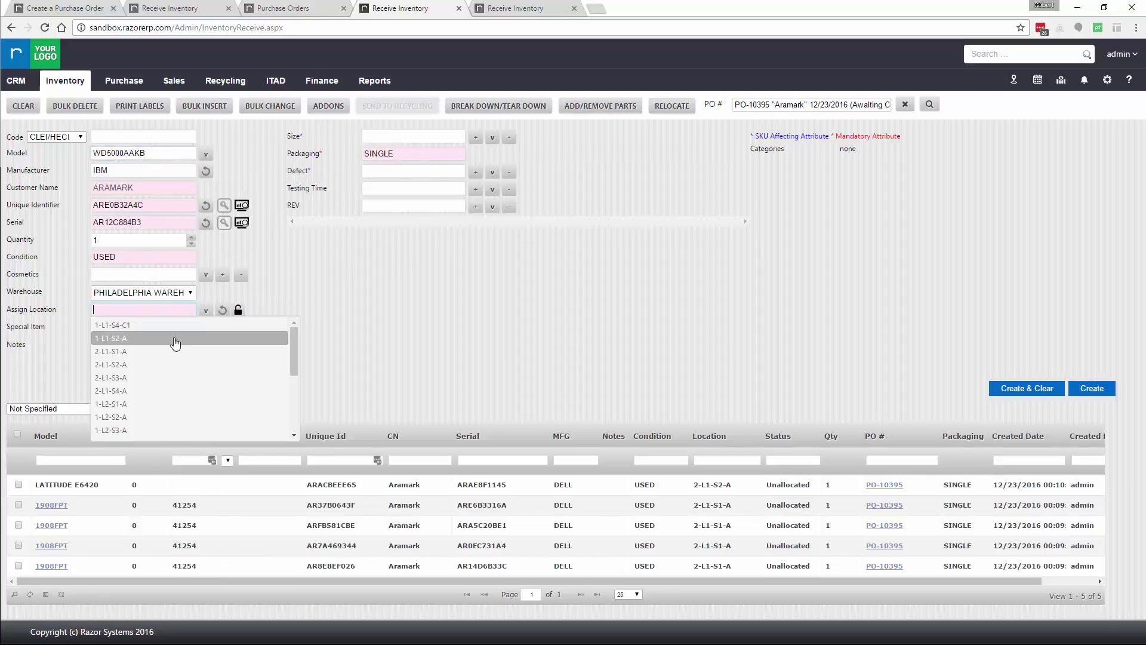
left_click(174, 341)
left_click(392, 135)
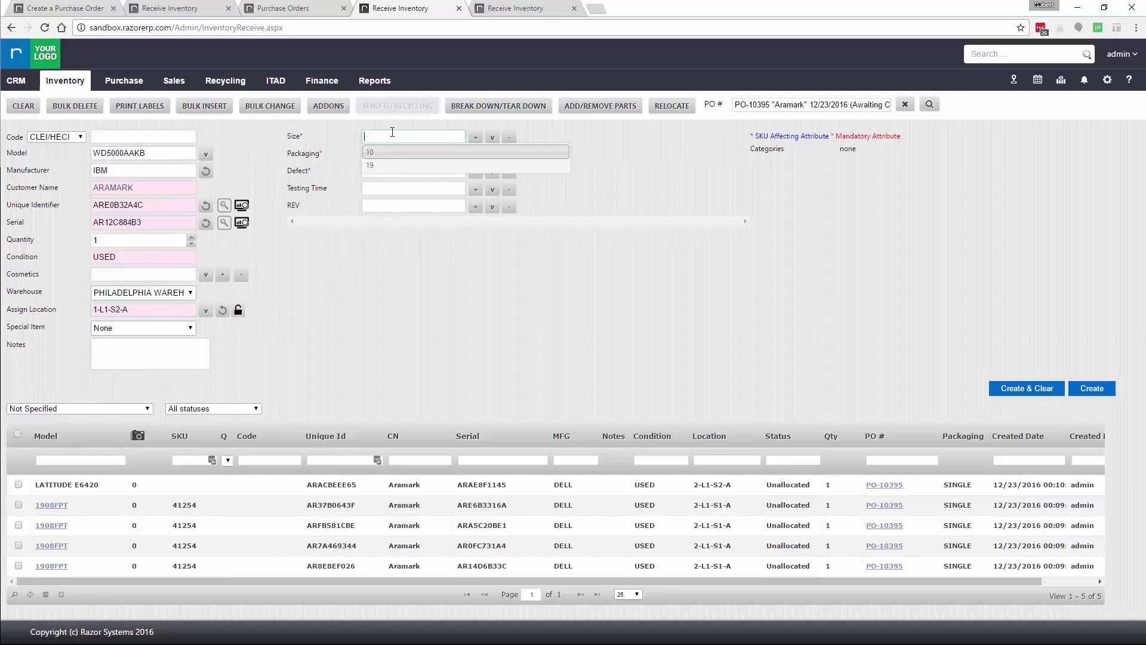
left_click(388, 254)
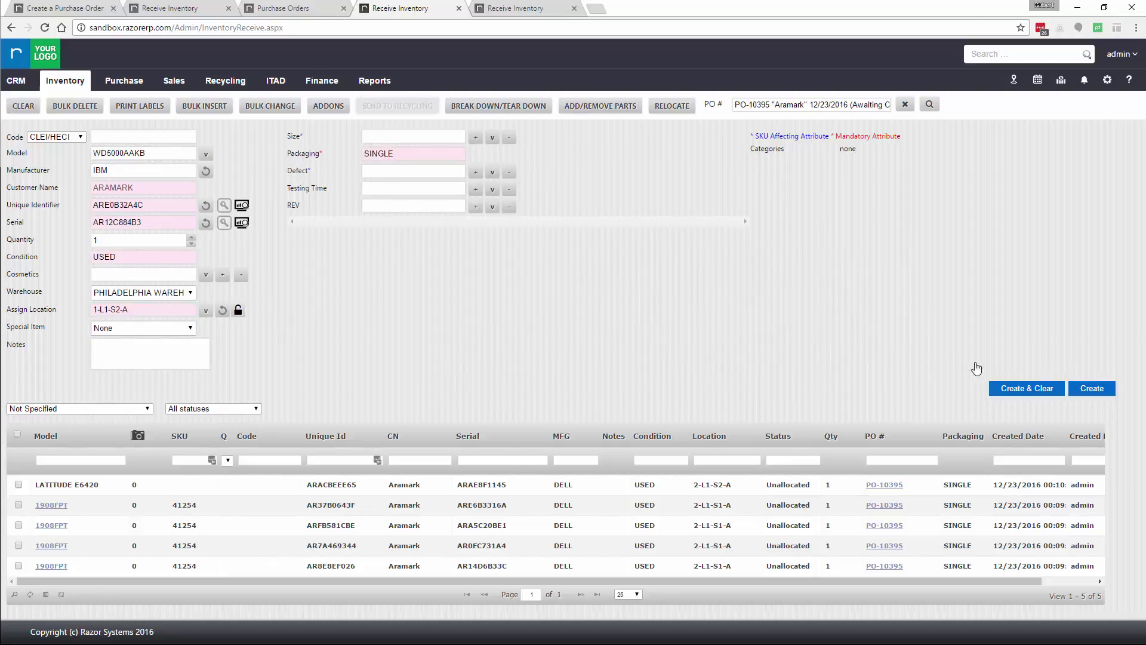
left_click(1015, 389)
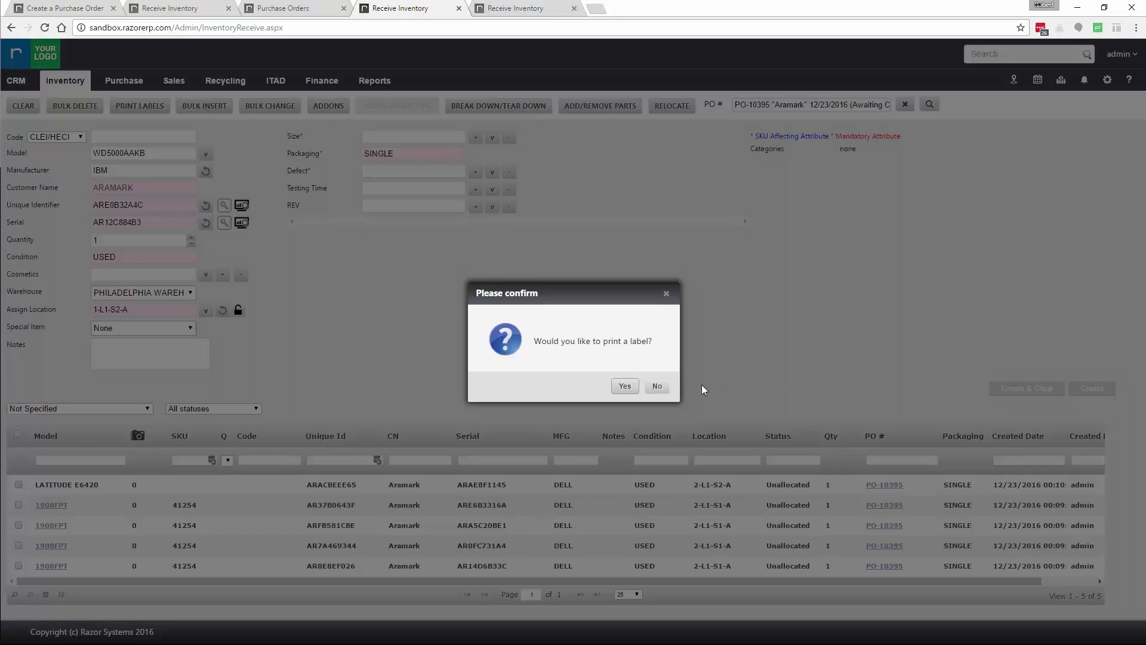
left_click(656, 386)
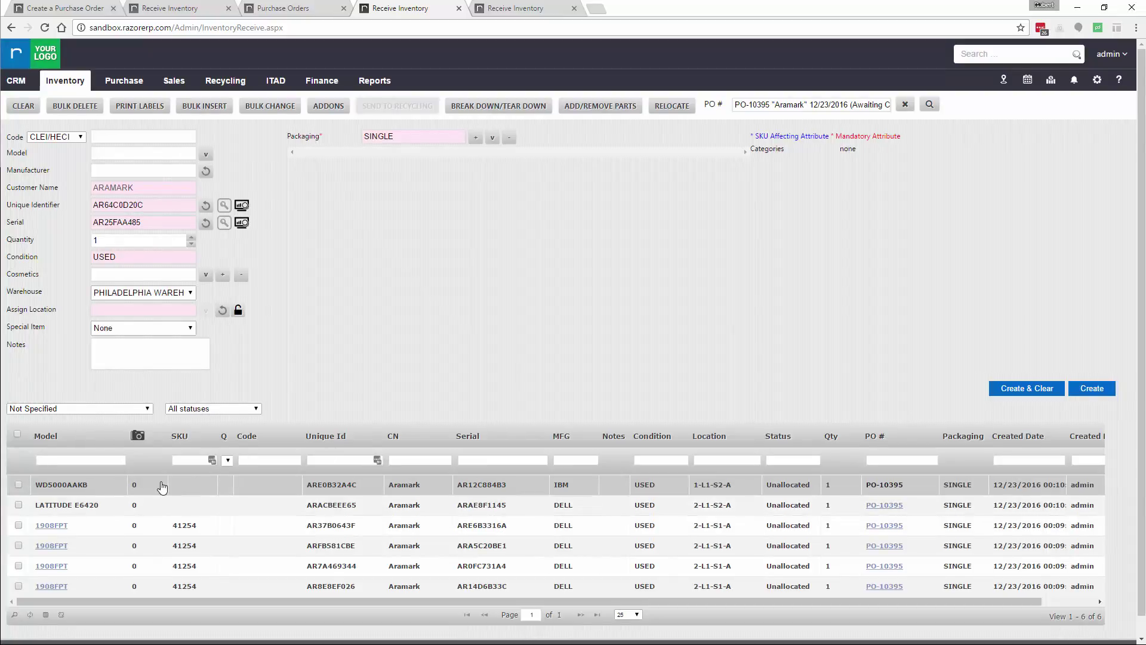
Bulk insert five more WD5000AAKB drives with auto-generated UIDs and serial numbers
left_click(205, 106)
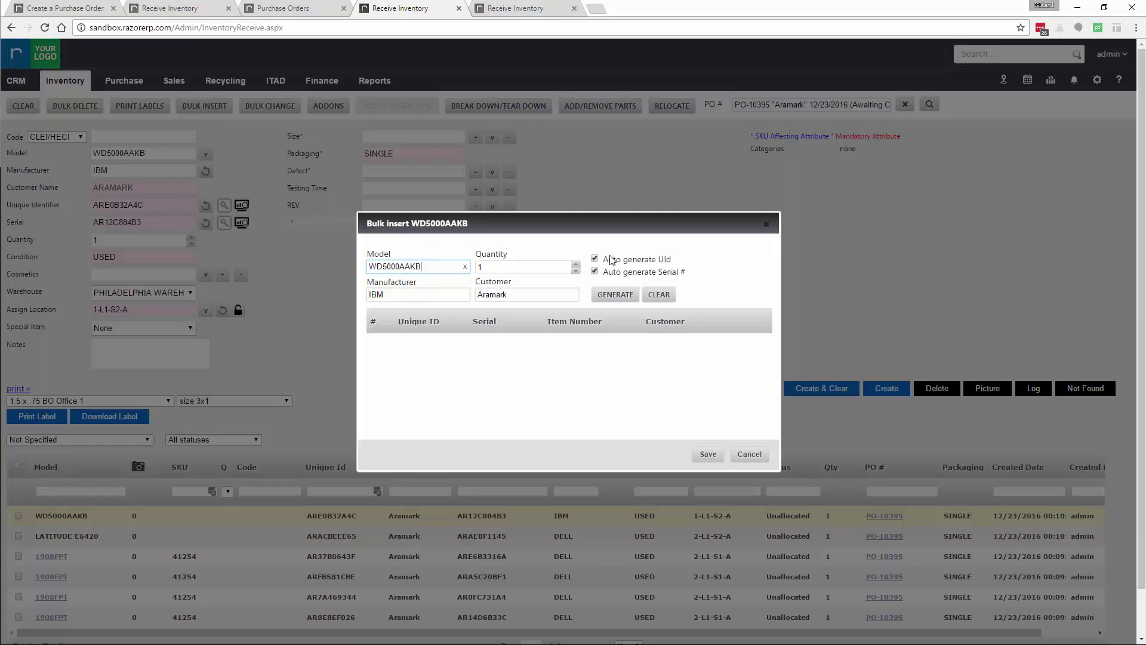
left_click_drag(522, 268, 427, 269)
left_click(612, 294)
left_click(708, 453)
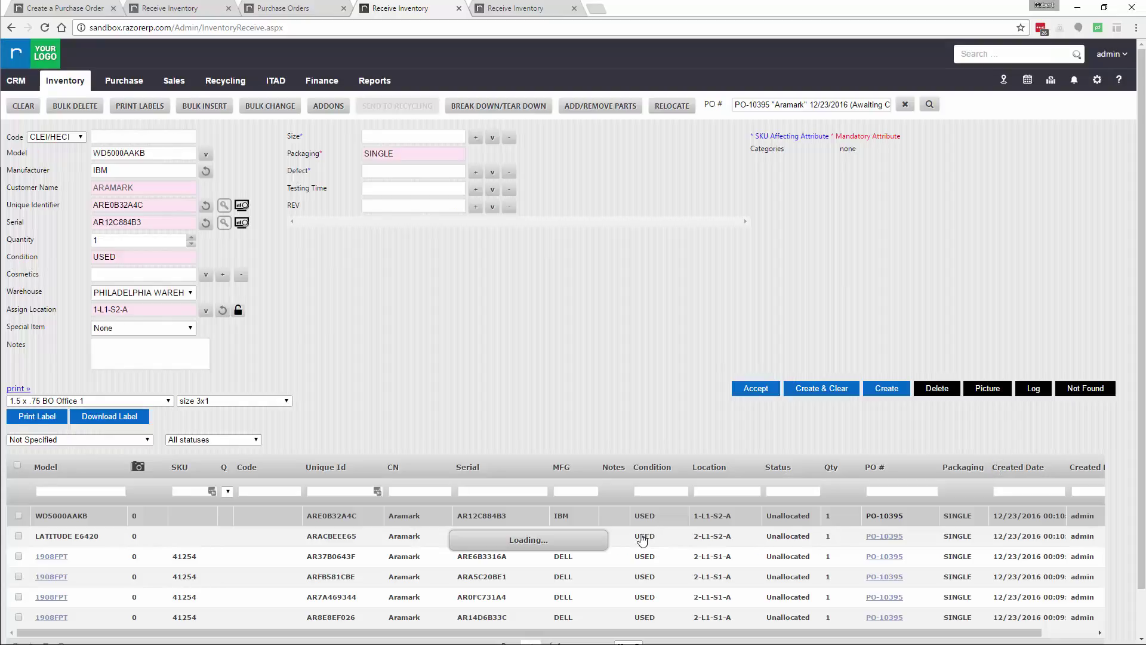
left_click(839, 374)
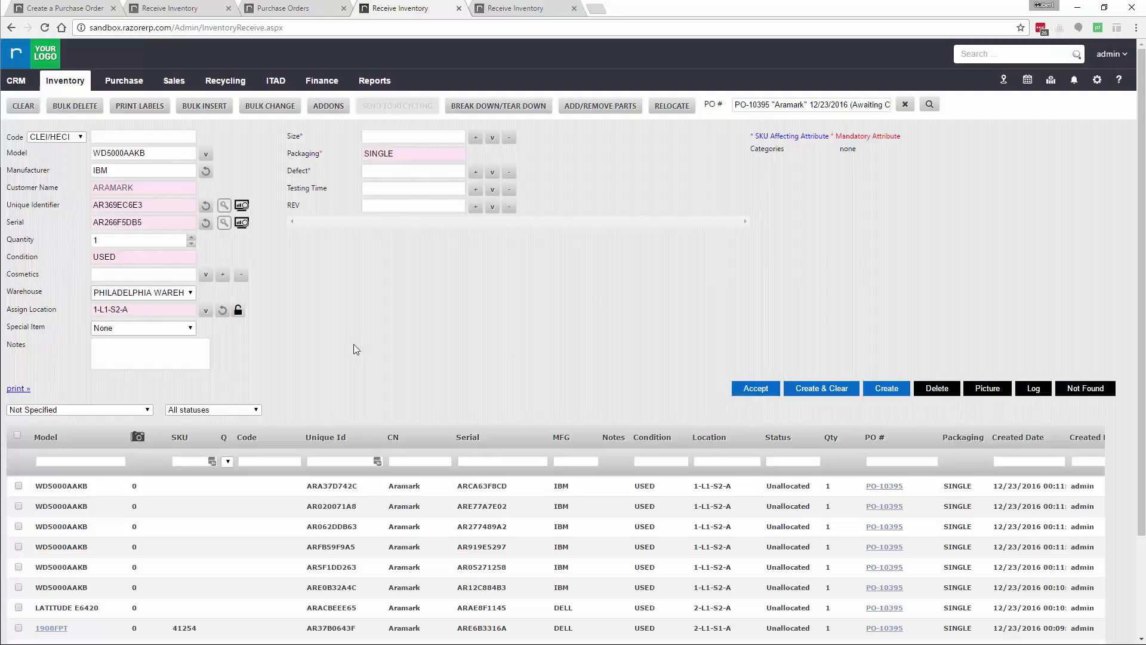
scroll(354, 344, "down", 2)
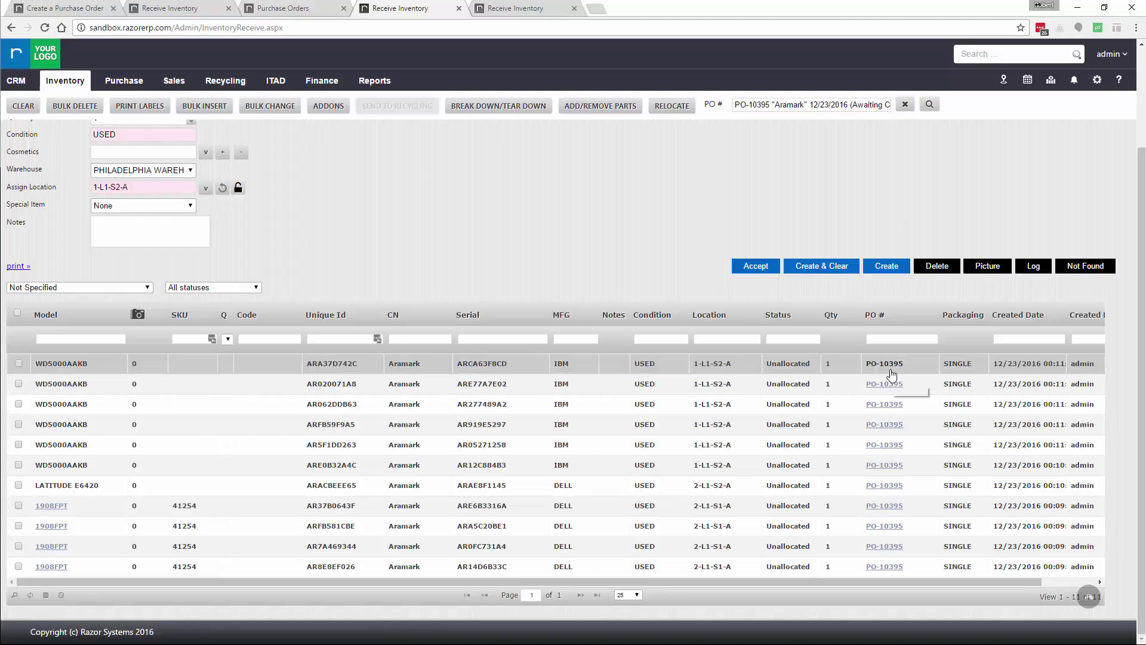
Mark the Aramark purchase order ready to close from its receiving details
left_click(929, 104)
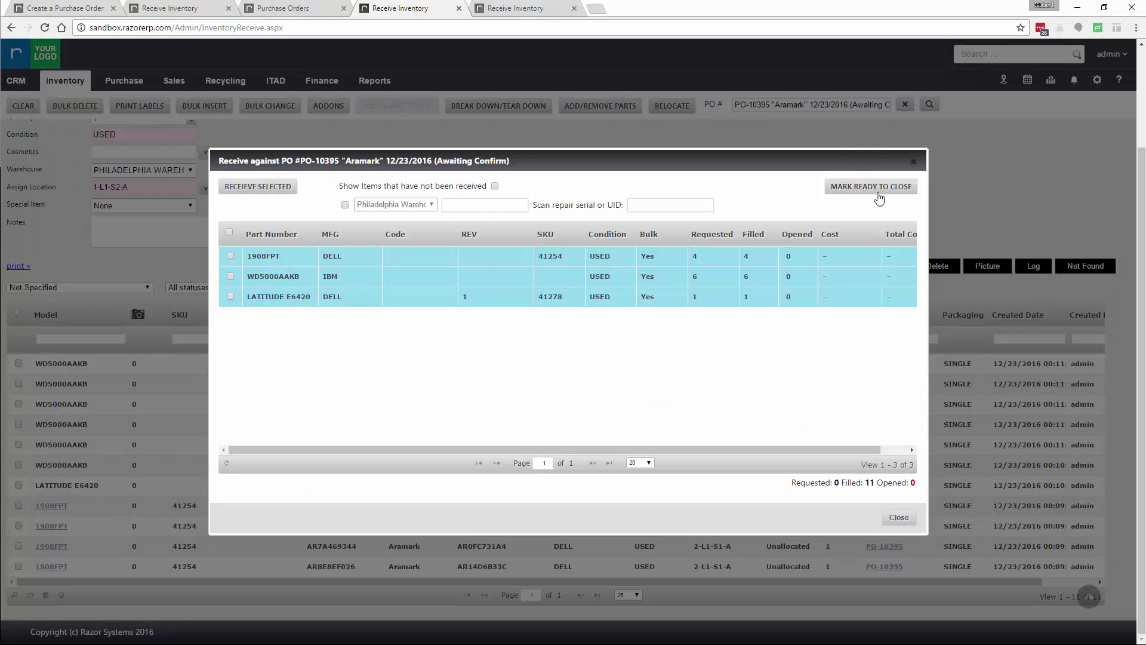
left_click(878, 187)
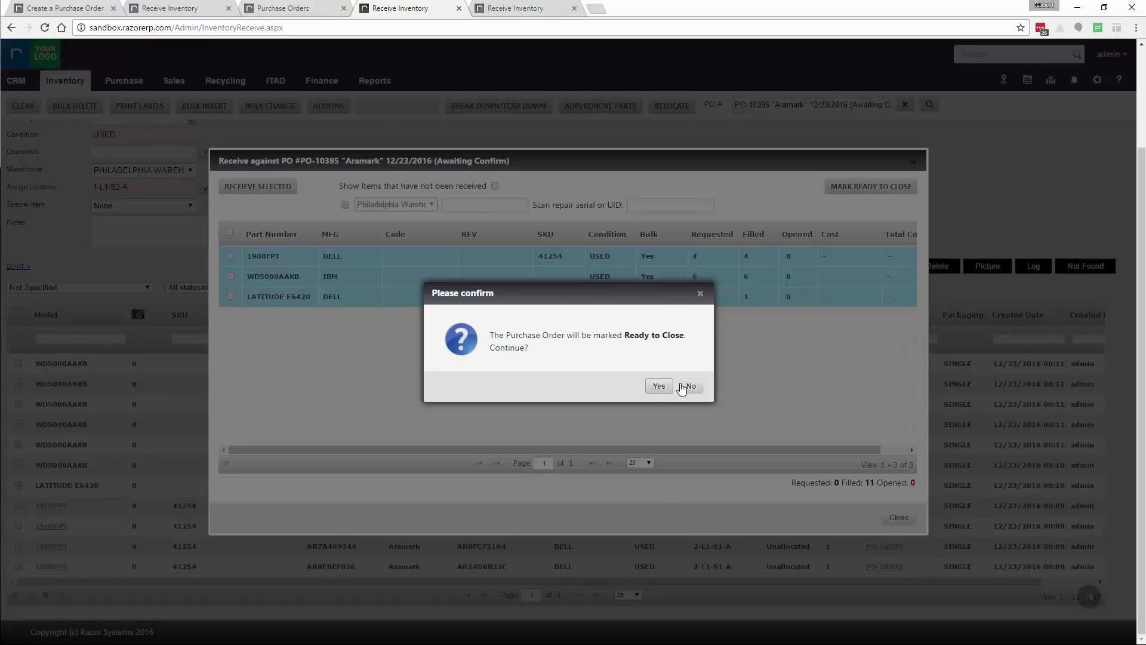
left_click(662, 387)
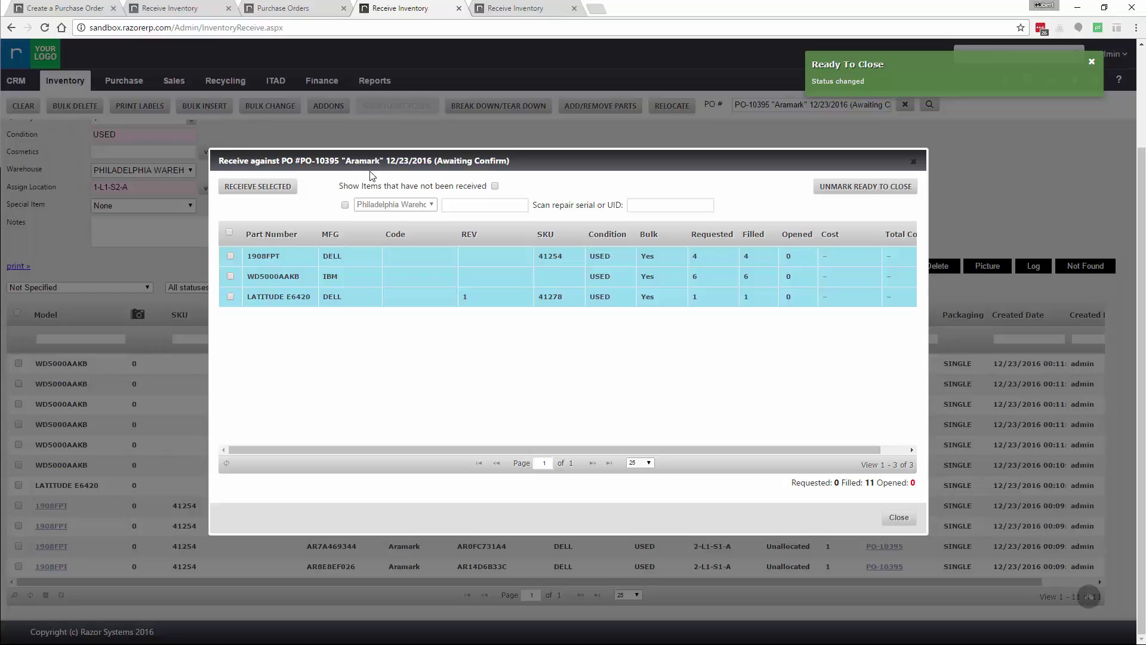
left_click(899, 517)
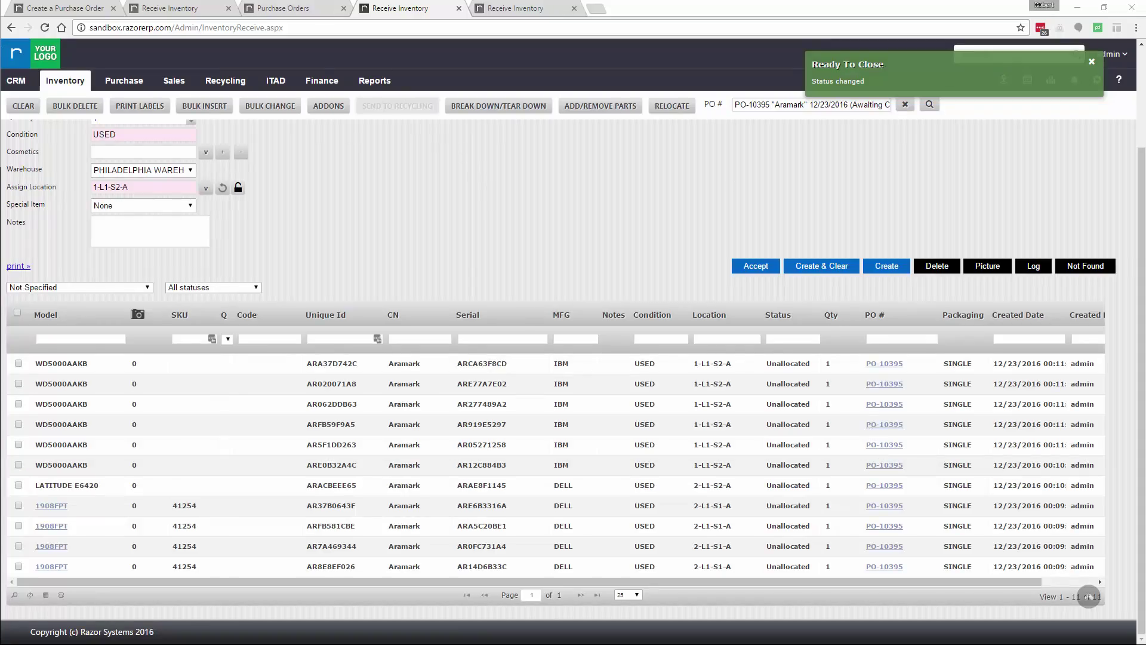
Open the 12/23/2016 Aramark purchase order from the list of purchase orders
left_click(574, 8)
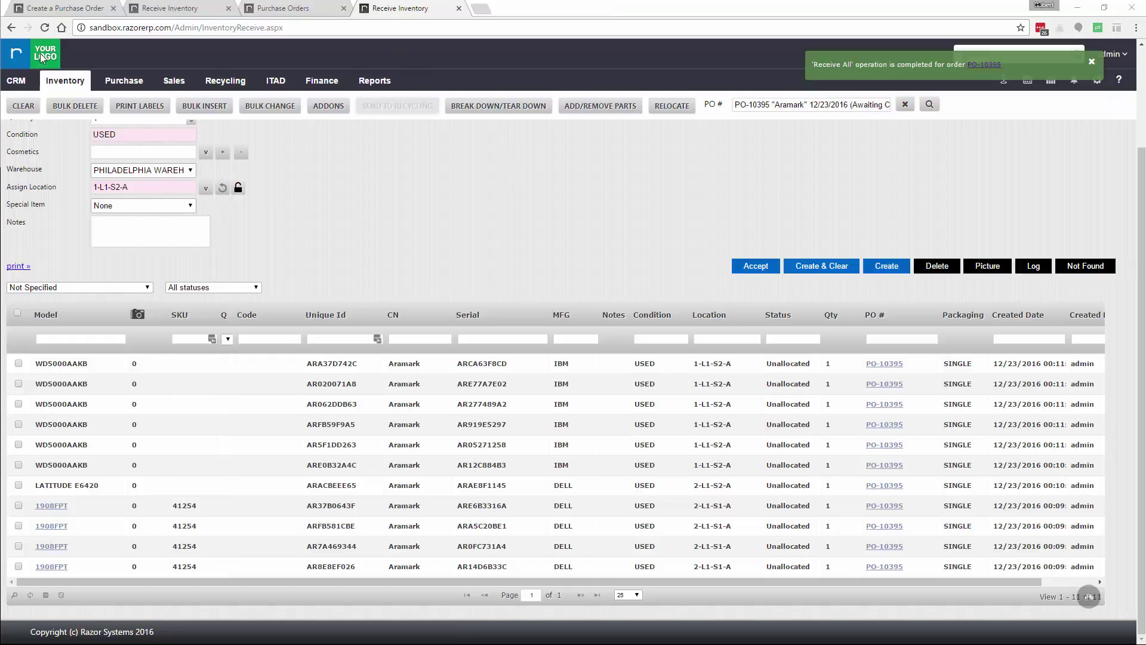
left_click(132, 98)
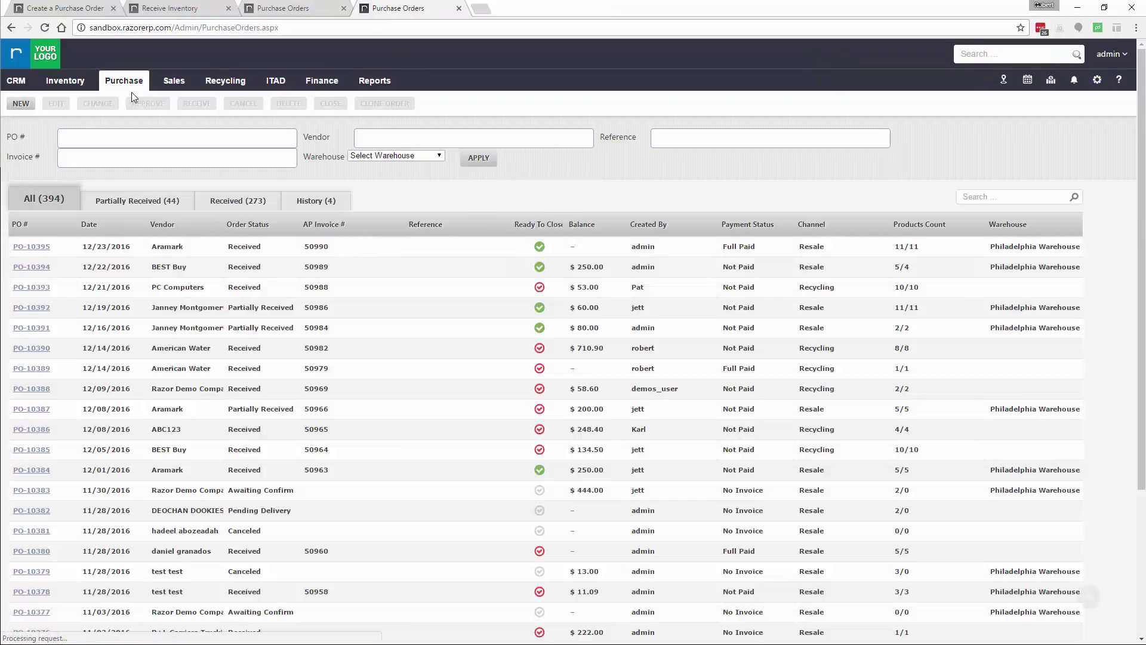
left_click(37, 246)
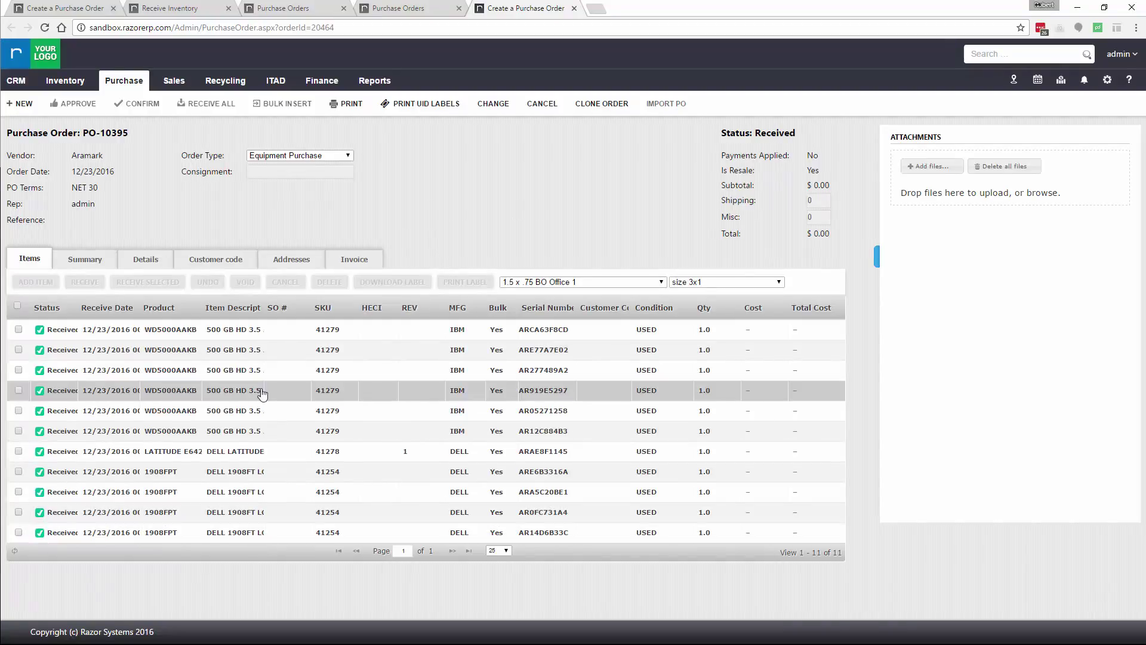
Examine the actions offered for all selected line items and the purchase order's print report options
left_click(18, 306)
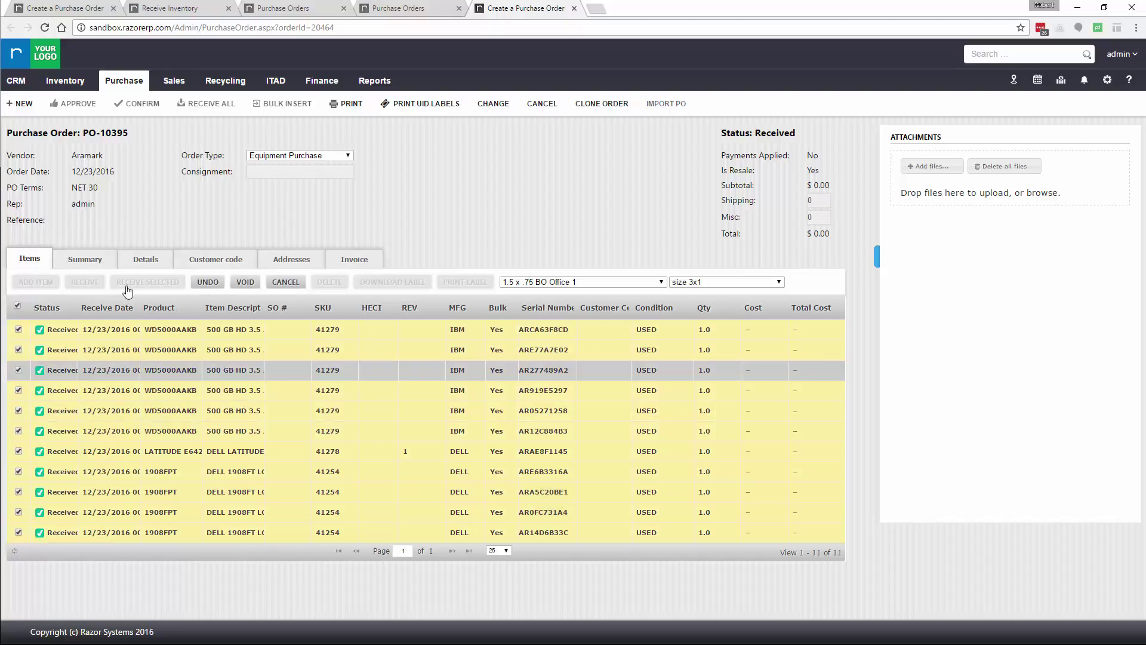
left_click(353, 106)
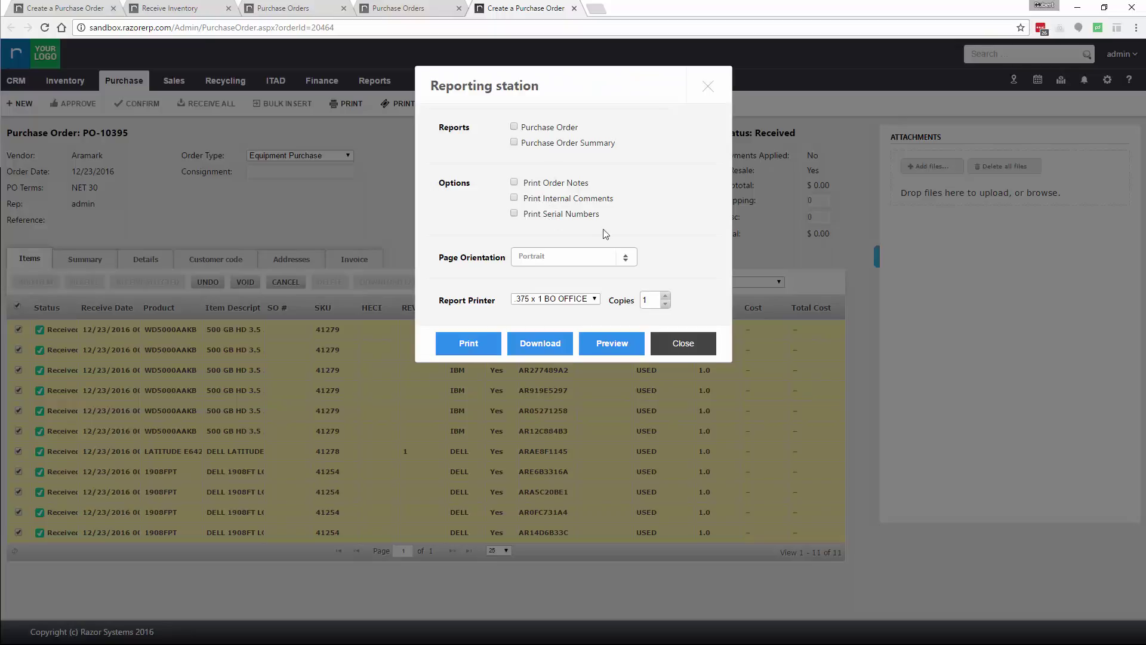
left_click(685, 345)
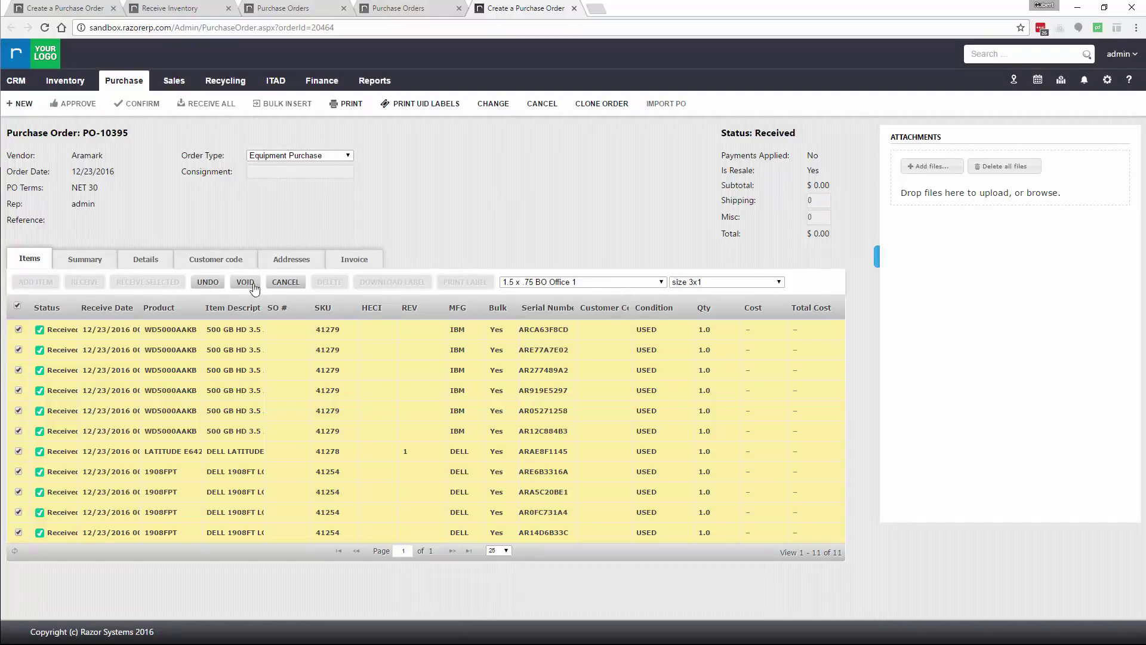
left_click(17, 306)
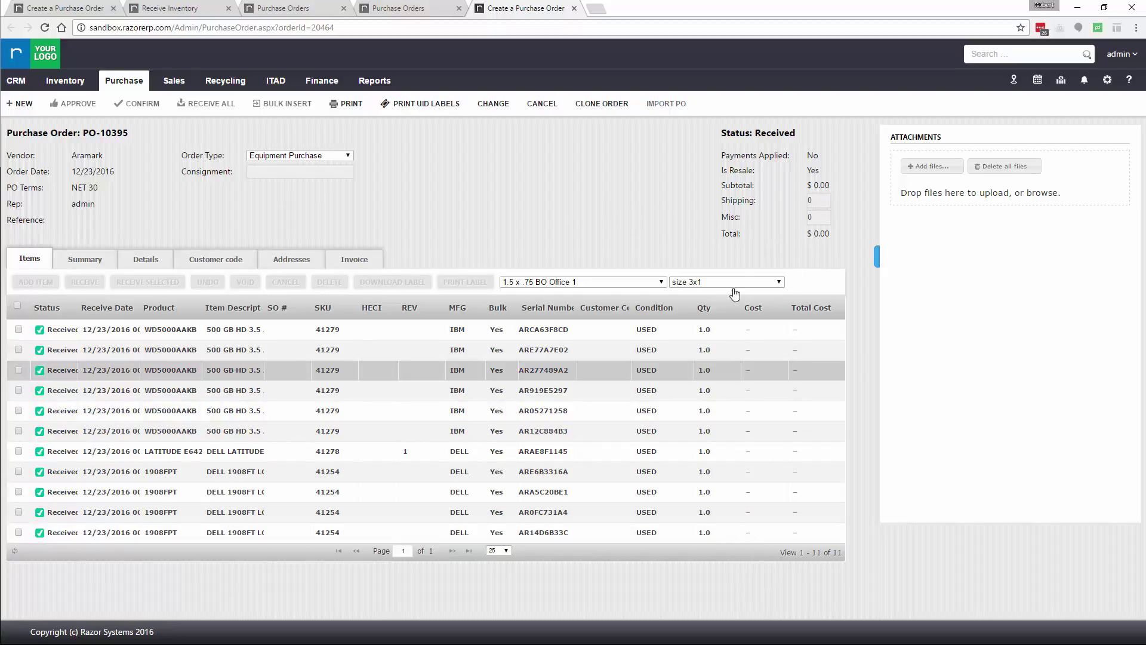
Set the cost of each of the four 1908FPT monitor line items to 120
left_click(754, 532)
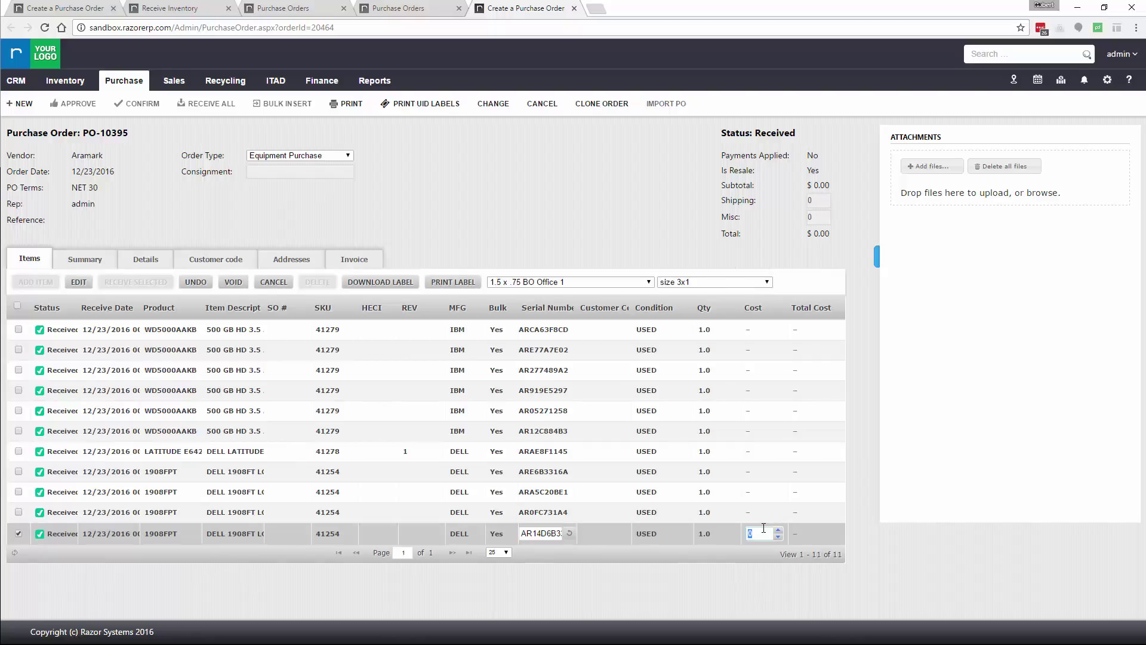
type("120")
key("Return")
left_click(754, 512)
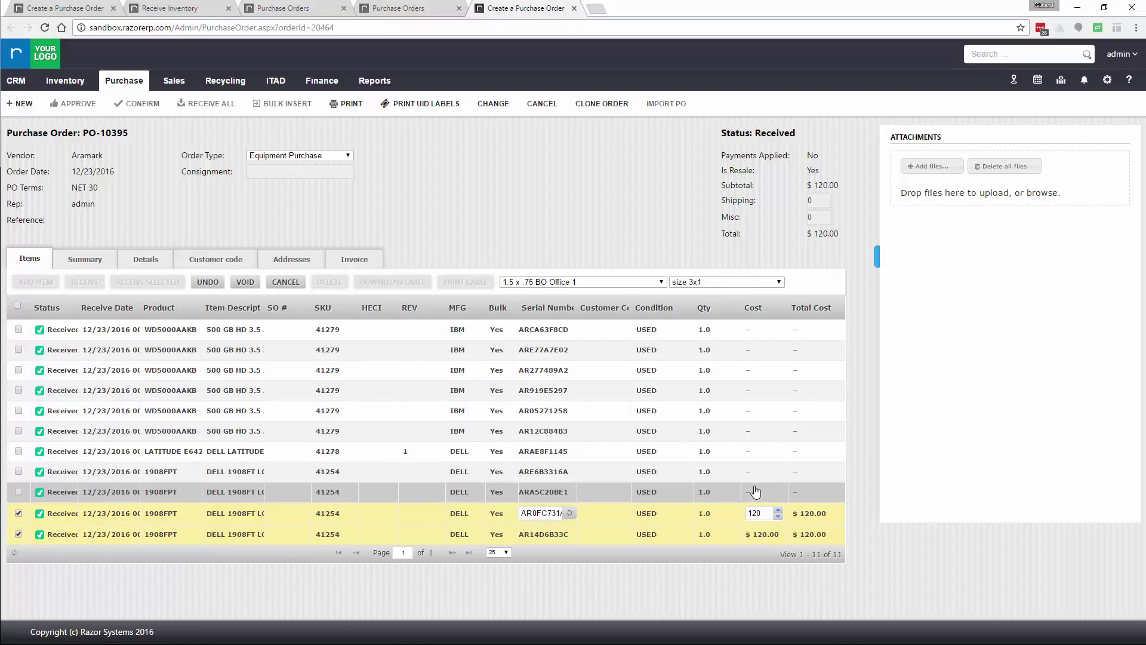
left_click(756, 492)
left_click(755, 472)
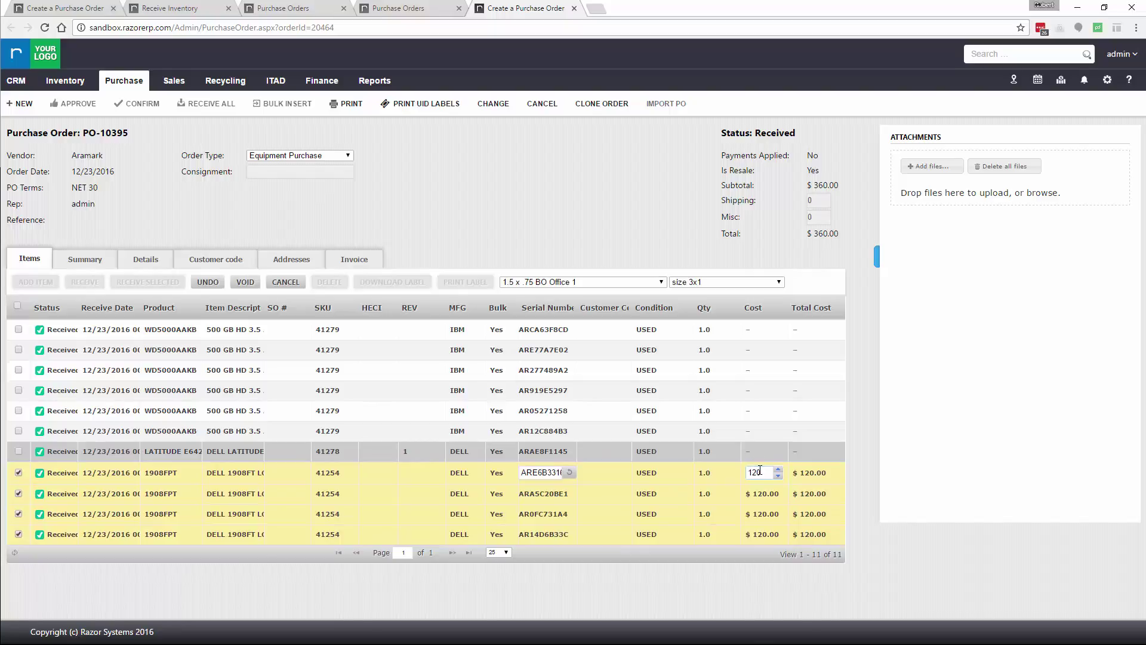
key("Return")
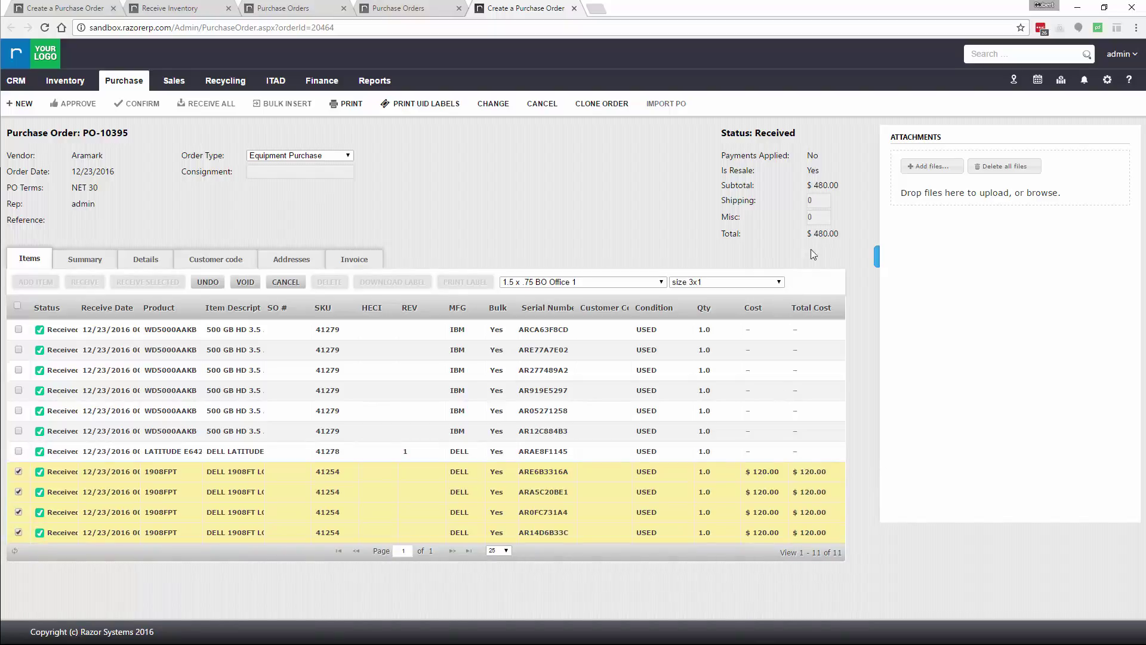
left_click_drag(843, 558, 828, 237)
left_click(826, 235)
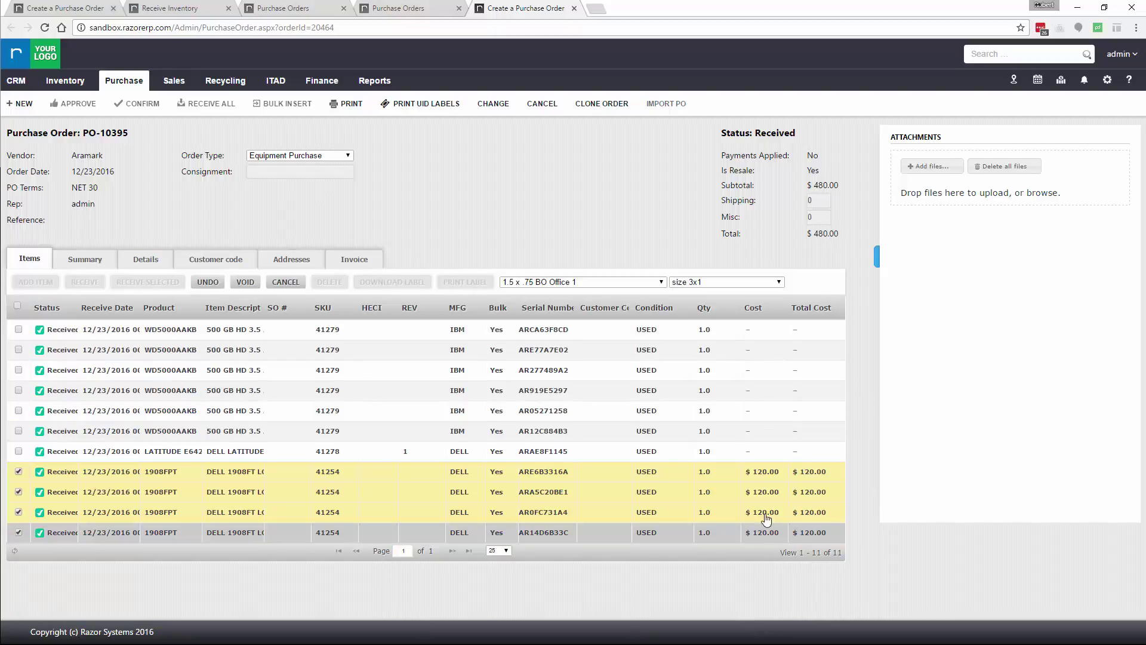
Set the LATITUDE E6420's cost to 150 and the cost of each of the six WD5000AAKB drives to 50
left_click(760, 451)
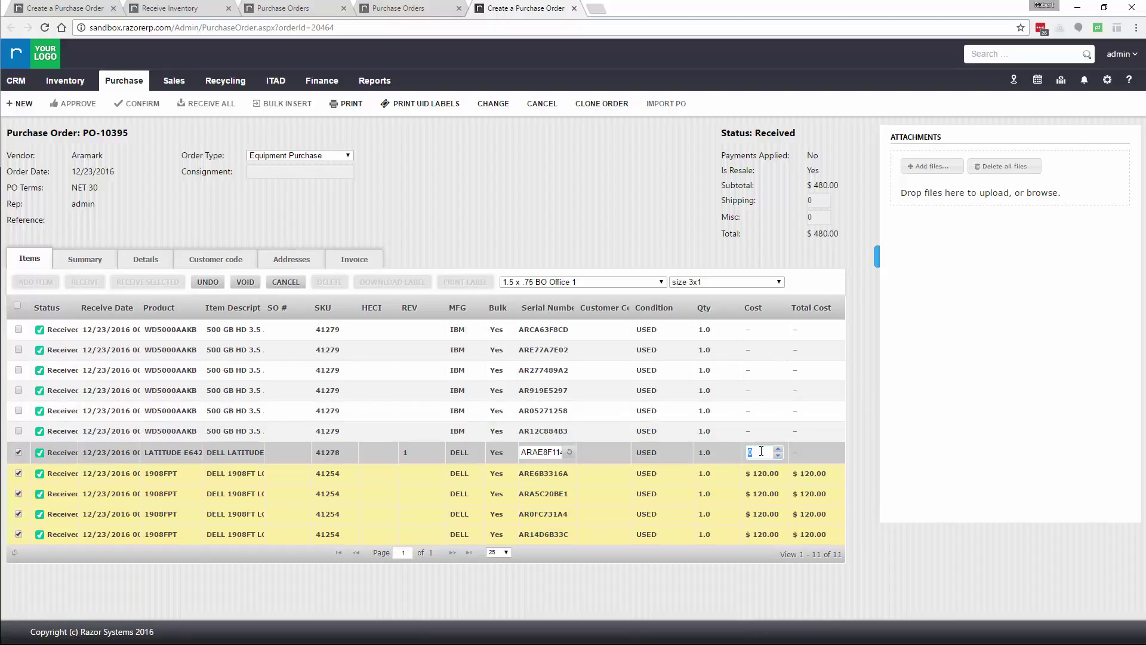
type("150")
left_click(759, 431)
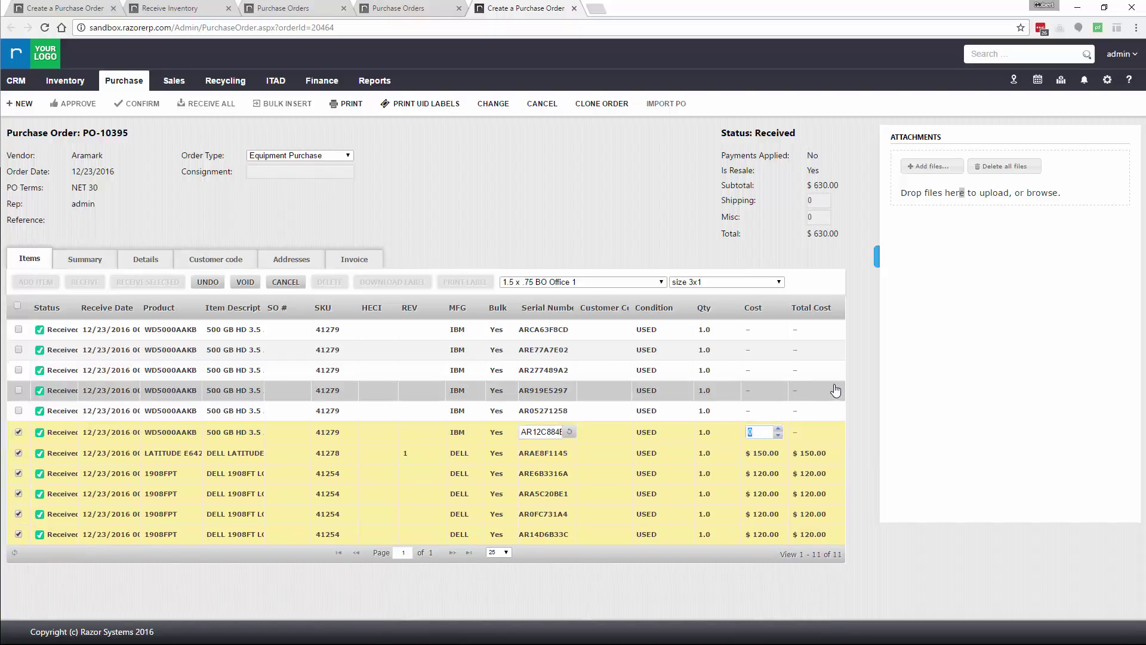
type("50")
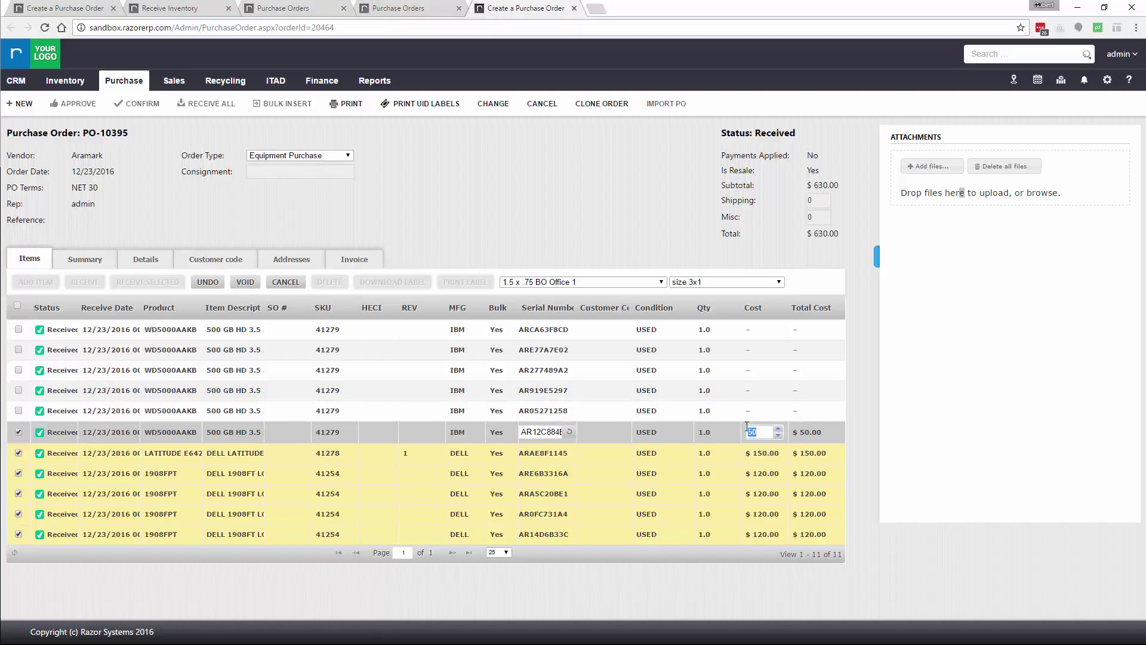
left_click(755, 411)
type("50")
left_click(755, 391)
type("50")
left_click(754, 370)
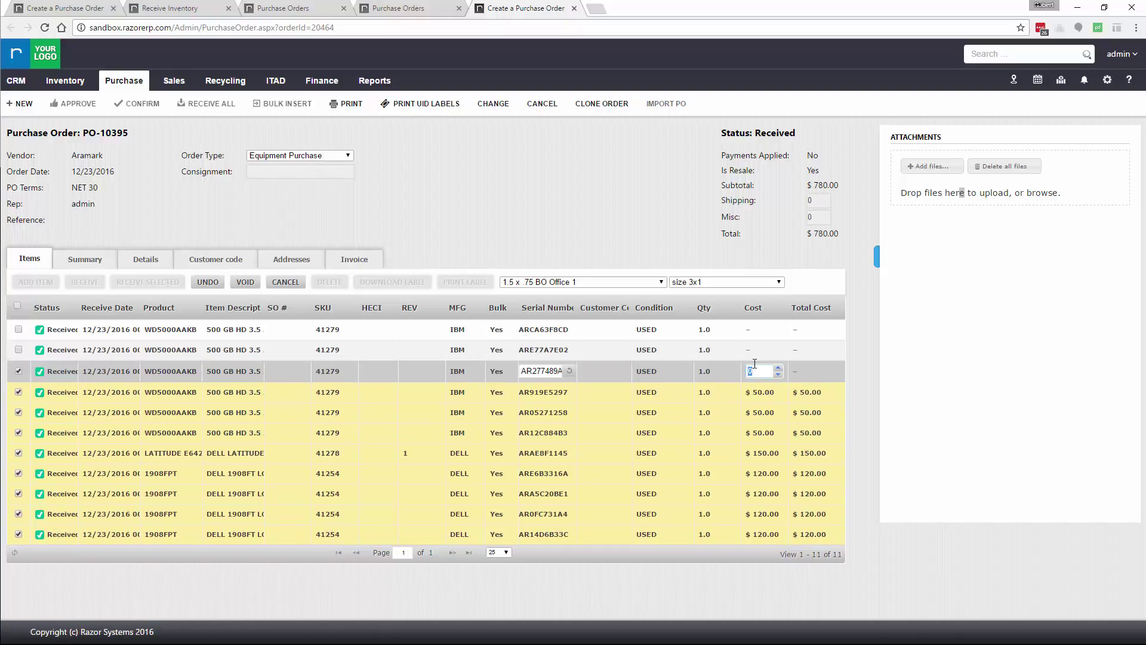
type("50")
left_click(755, 350)
type("50")
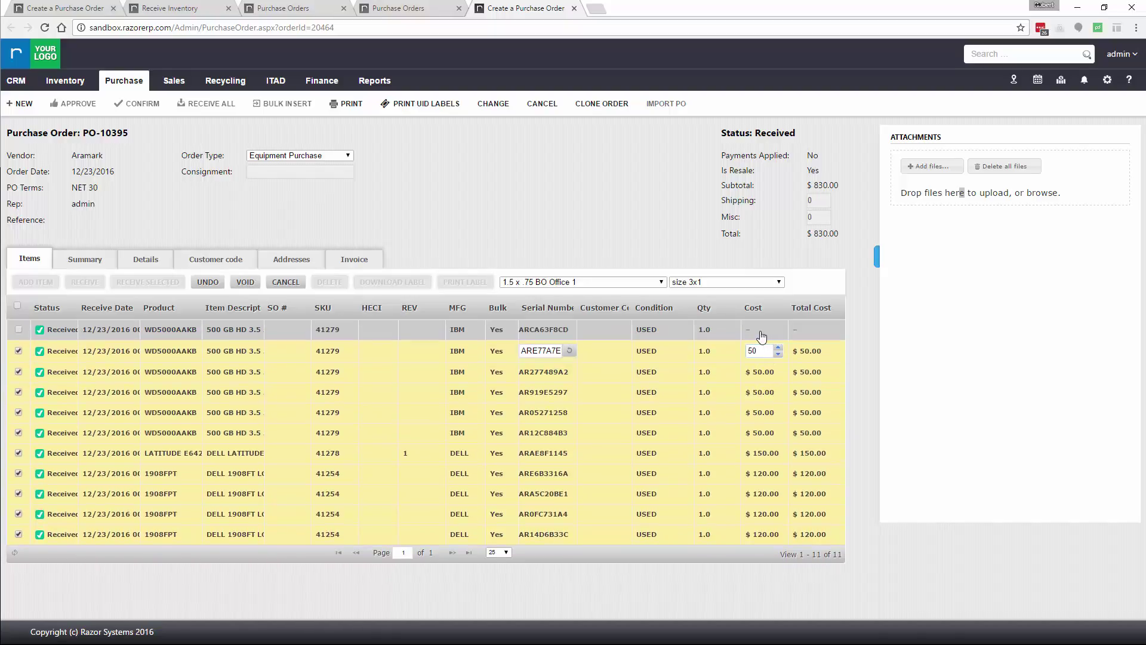
left_click(762, 330)
type("50")
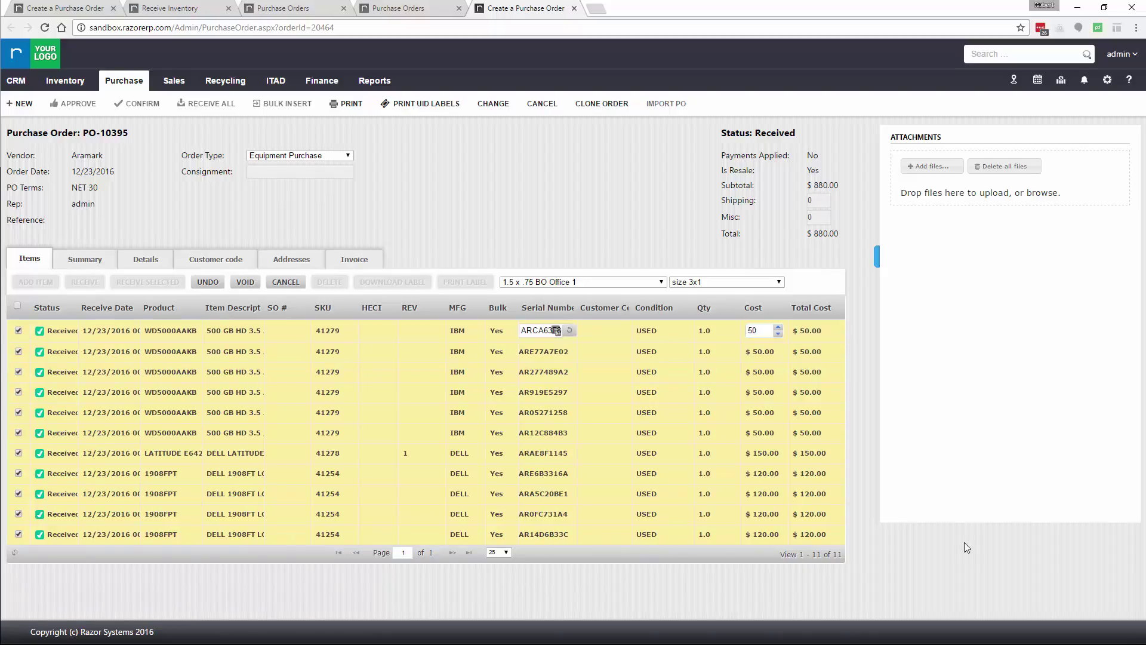
key("Return")
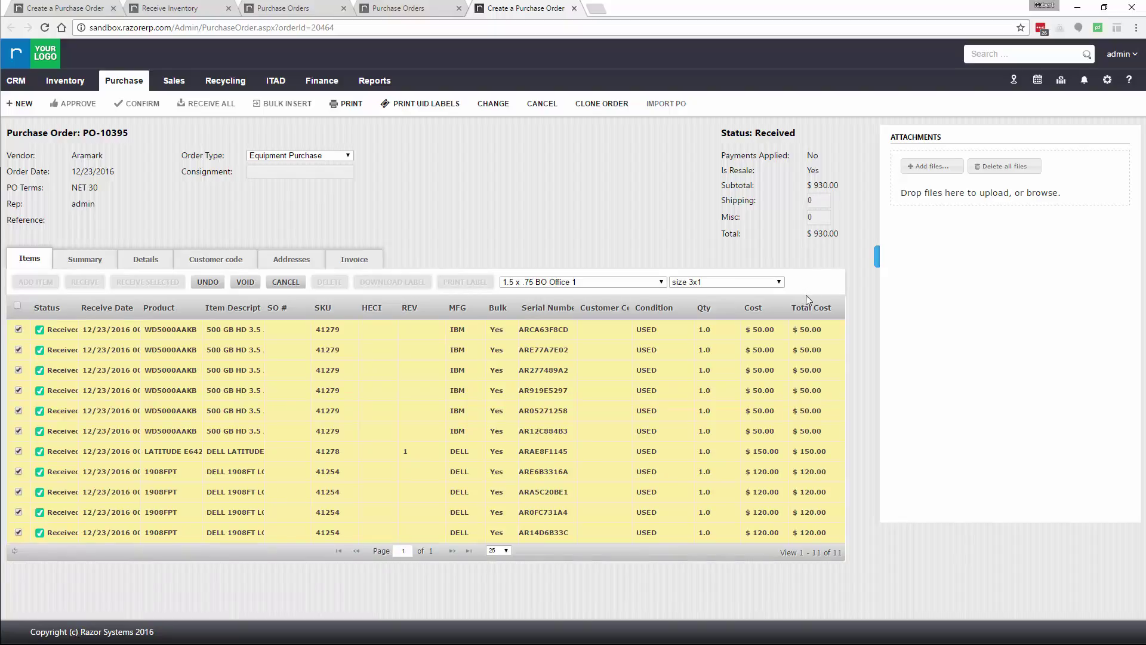
Set the cost of the first-listed WD5000AAKB drive to 120
left_click(754, 332)
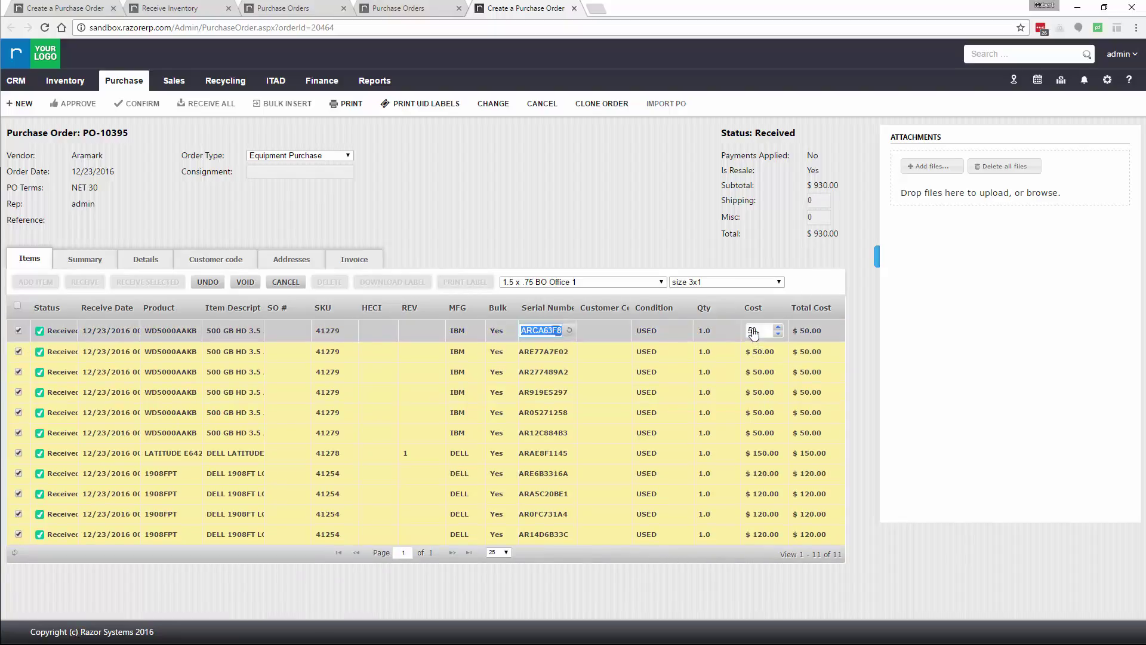
left_click(761, 329)
type("120")
key("Return")
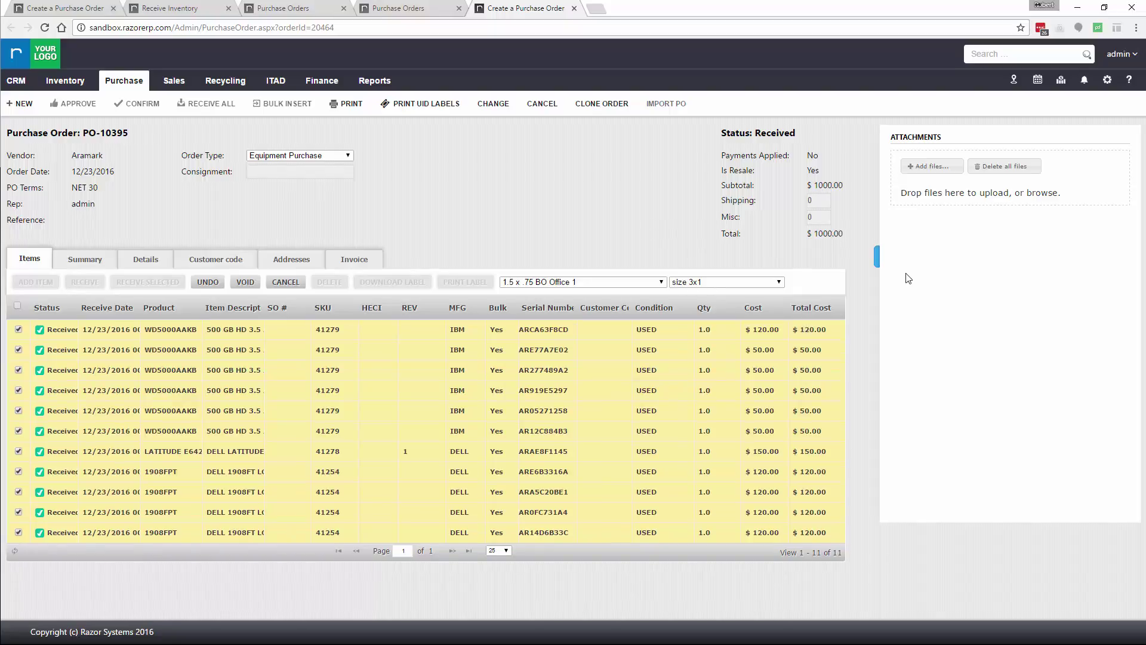